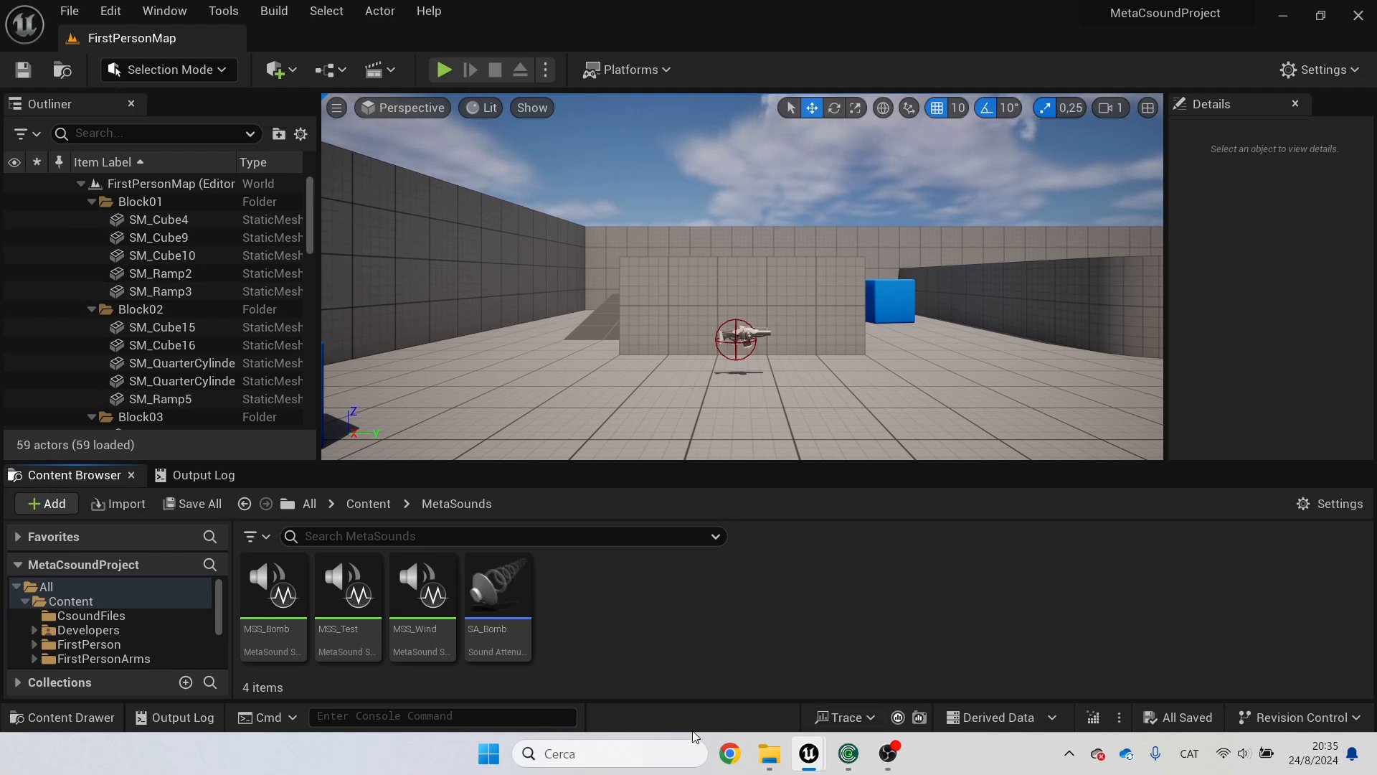
# Step: Switch to File Explorer and browse the MetaCsoundProject folder's Plugins directory
pyautogui.click(769, 753)
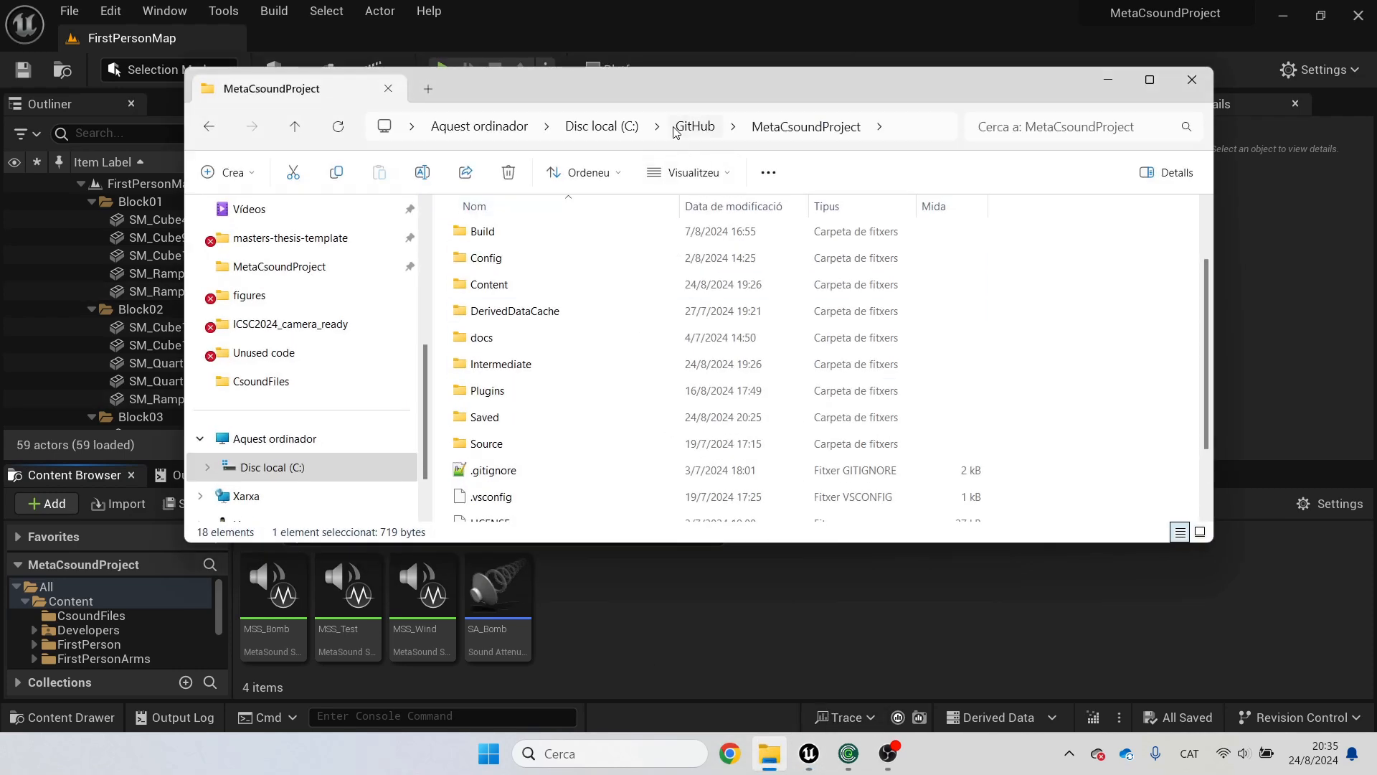
pyautogui.moveTo(703, 93); pyautogui.dragTo(685, 96)
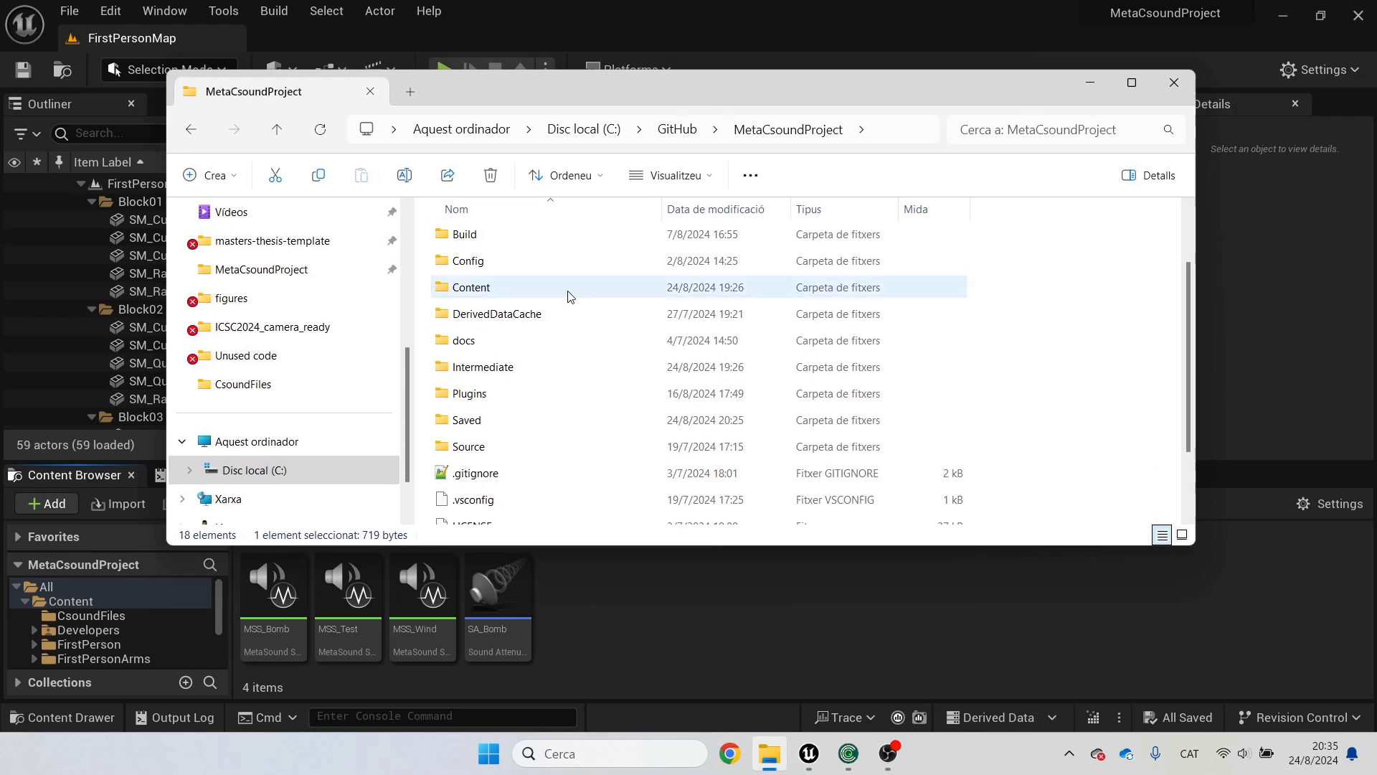
pyautogui.doubleClick(513, 393)
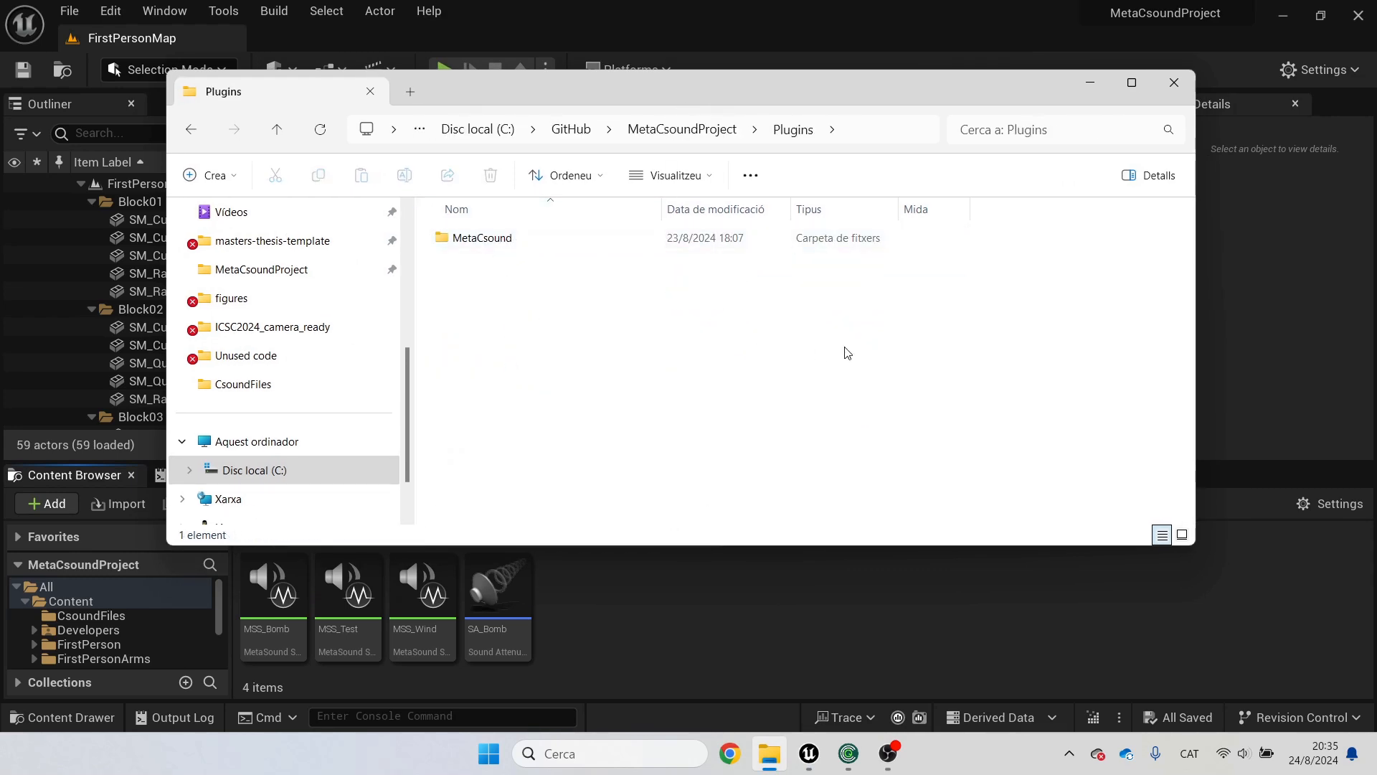
pyautogui.click(190, 131)
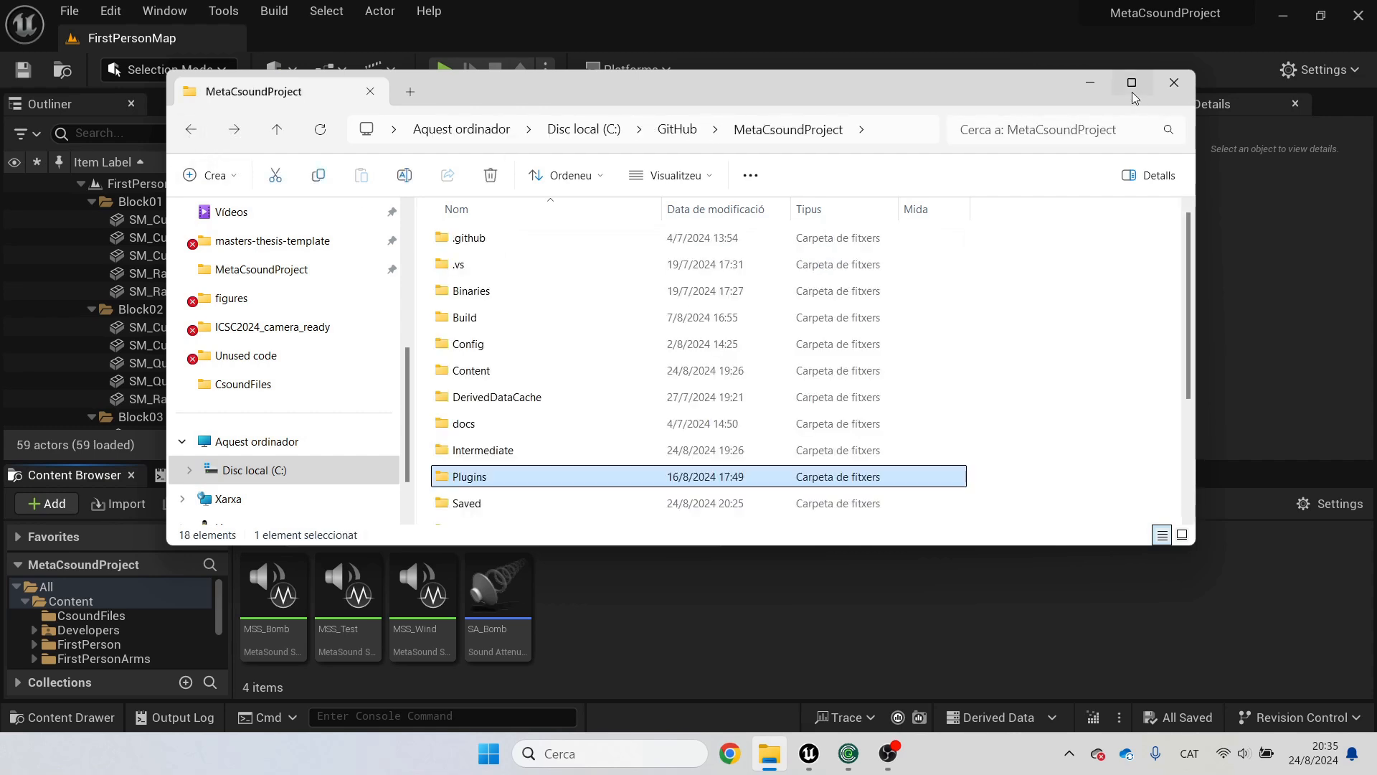
pyautogui.click(1084, 84)
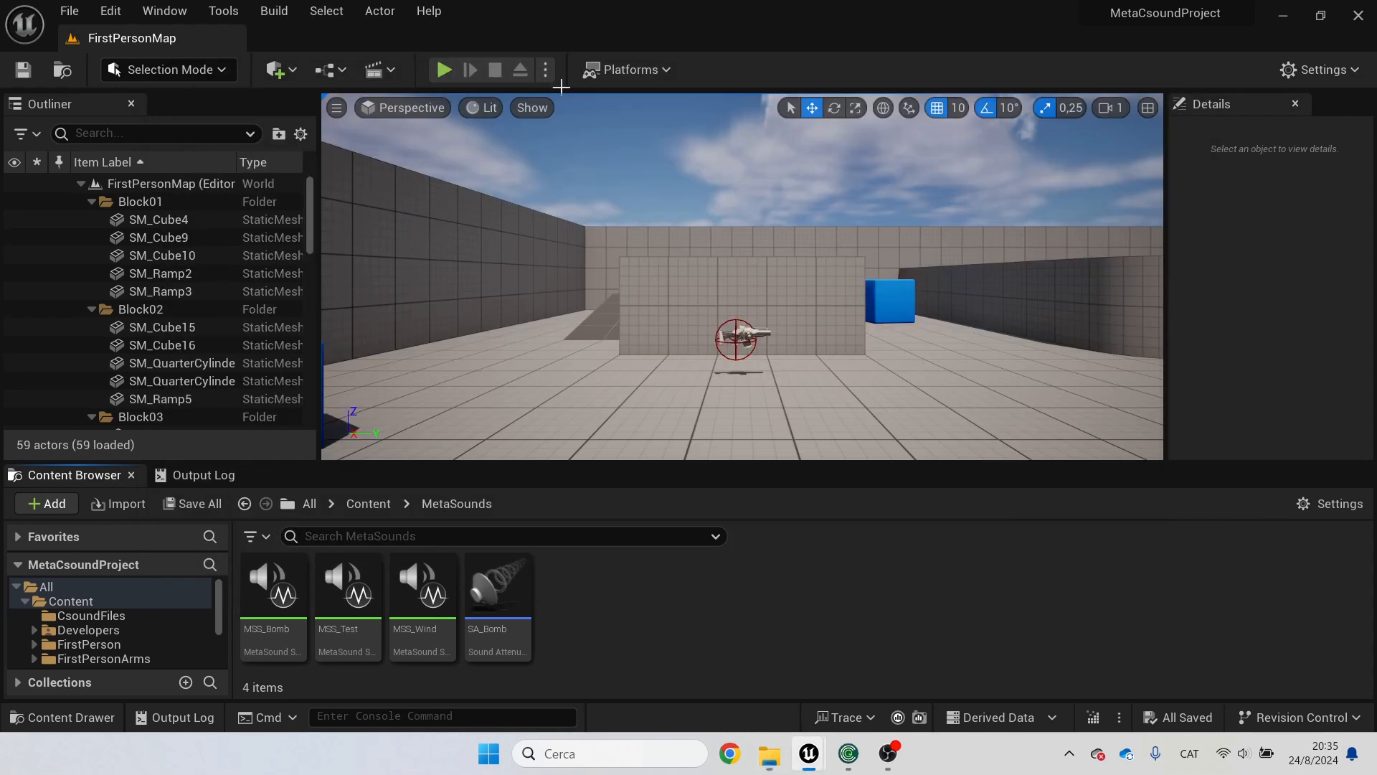
# Step: Open the Plugins window and view the project's Audio plugins
pyautogui.click(180, 11)
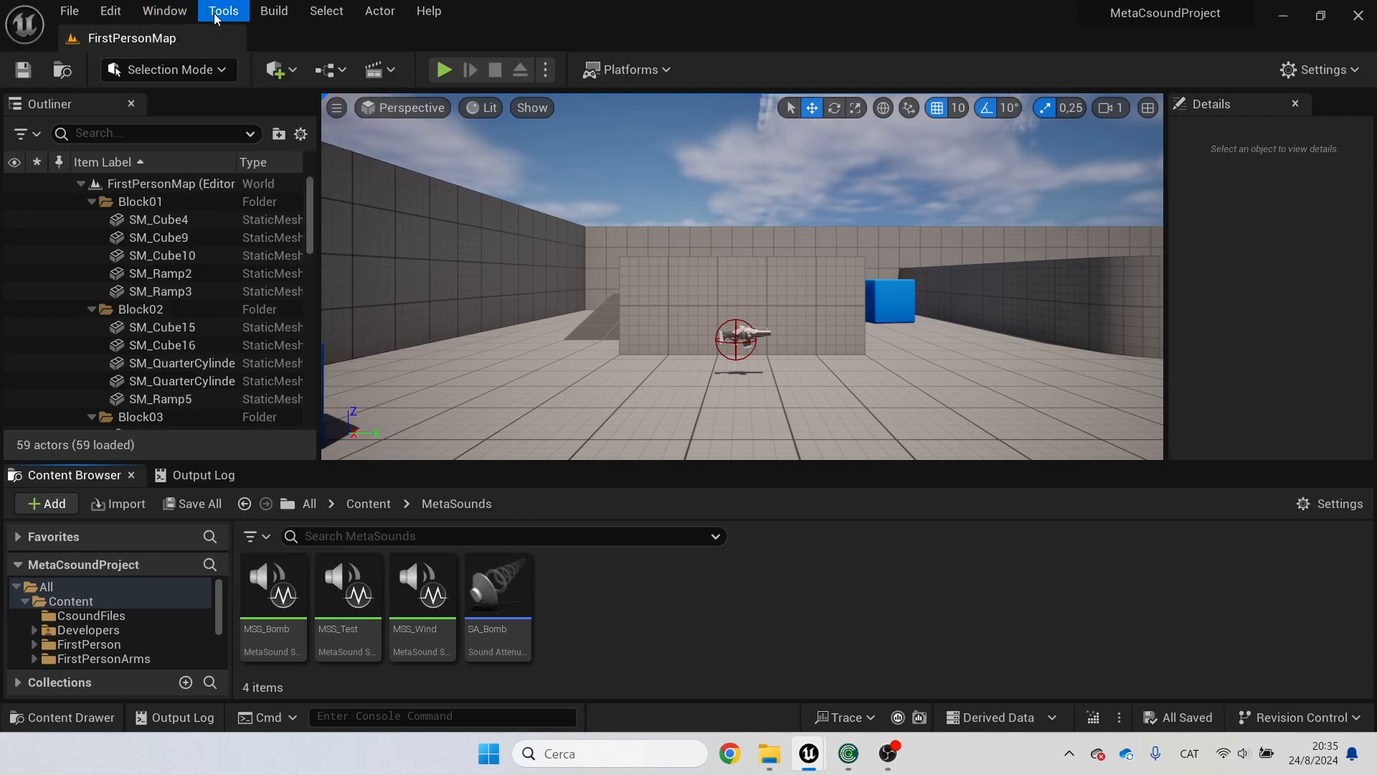
pyautogui.moveTo(125, 10)
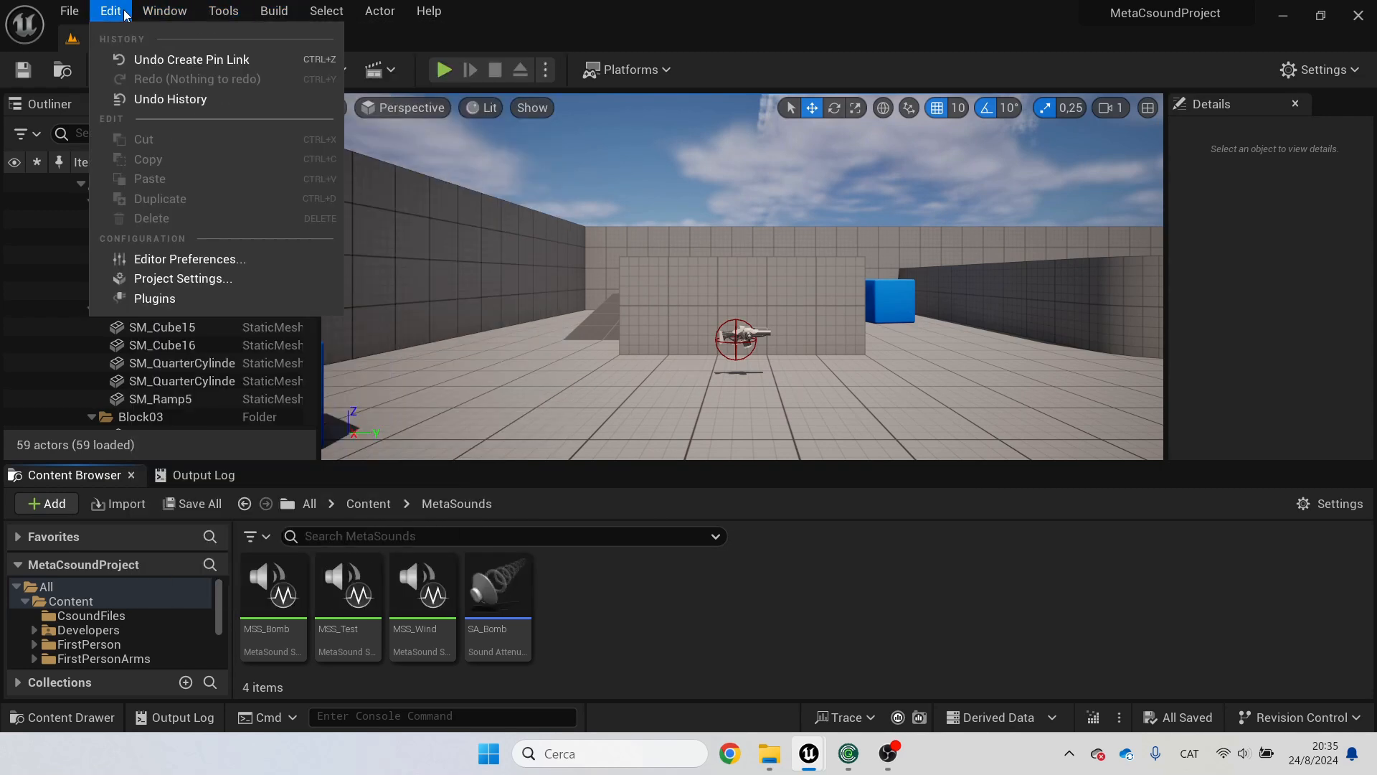
pyautogui.click(154, 298)
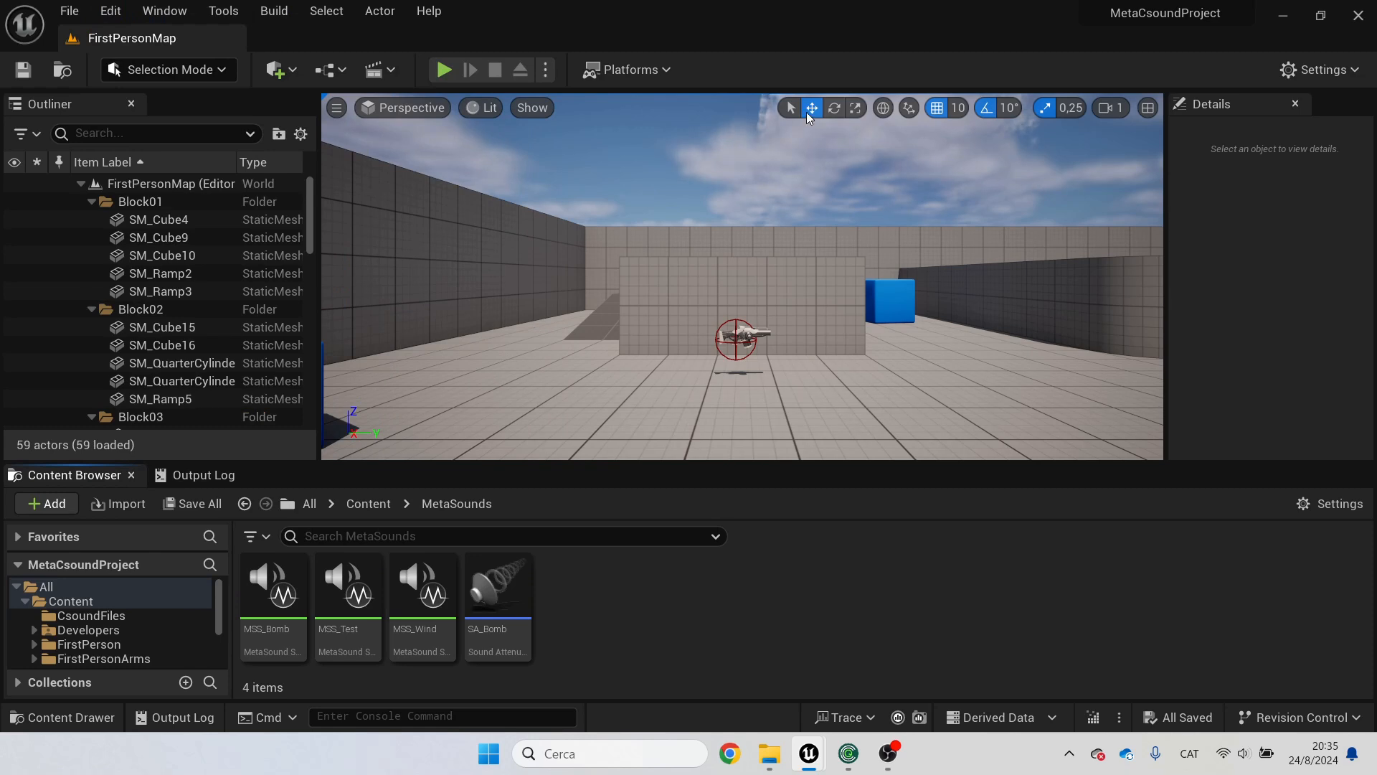
pyautogui.click(111, 12)
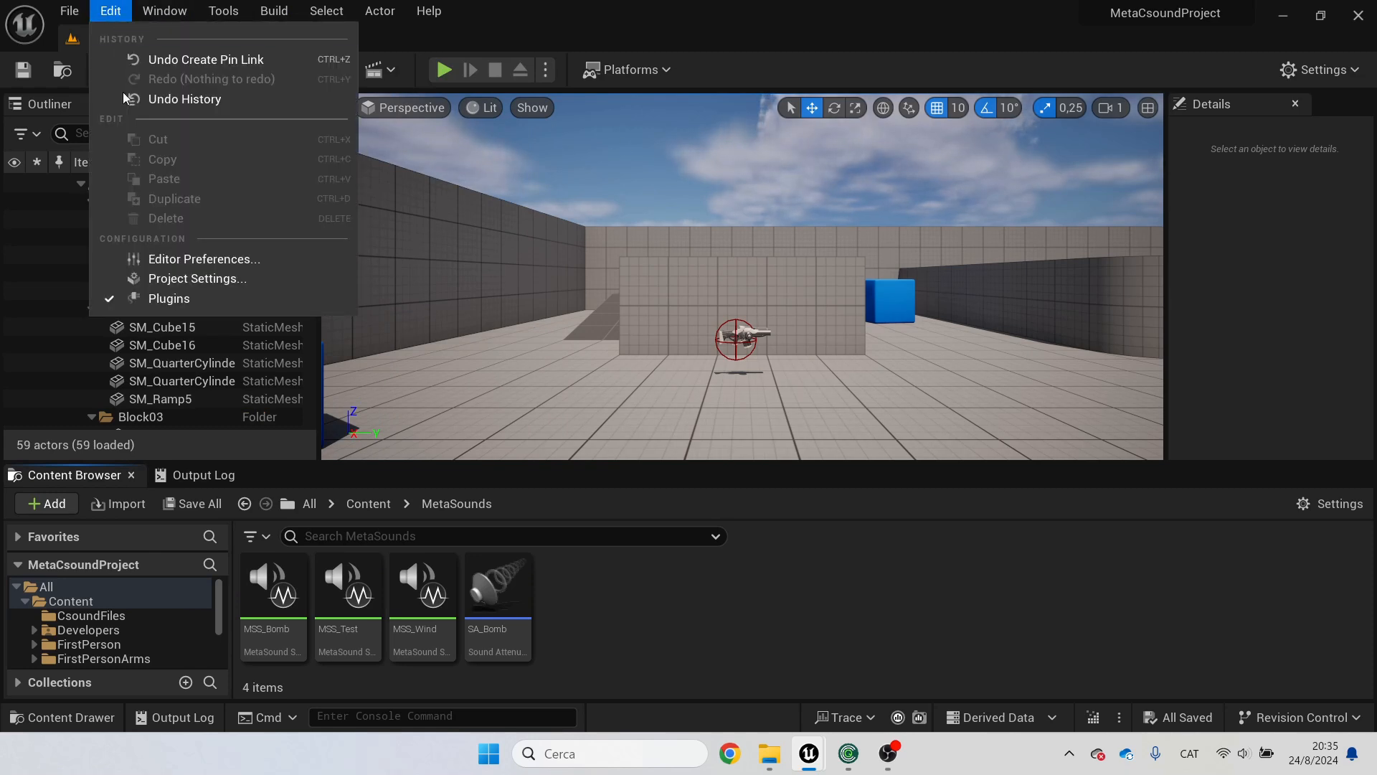
pyautogui.click(164, 299)
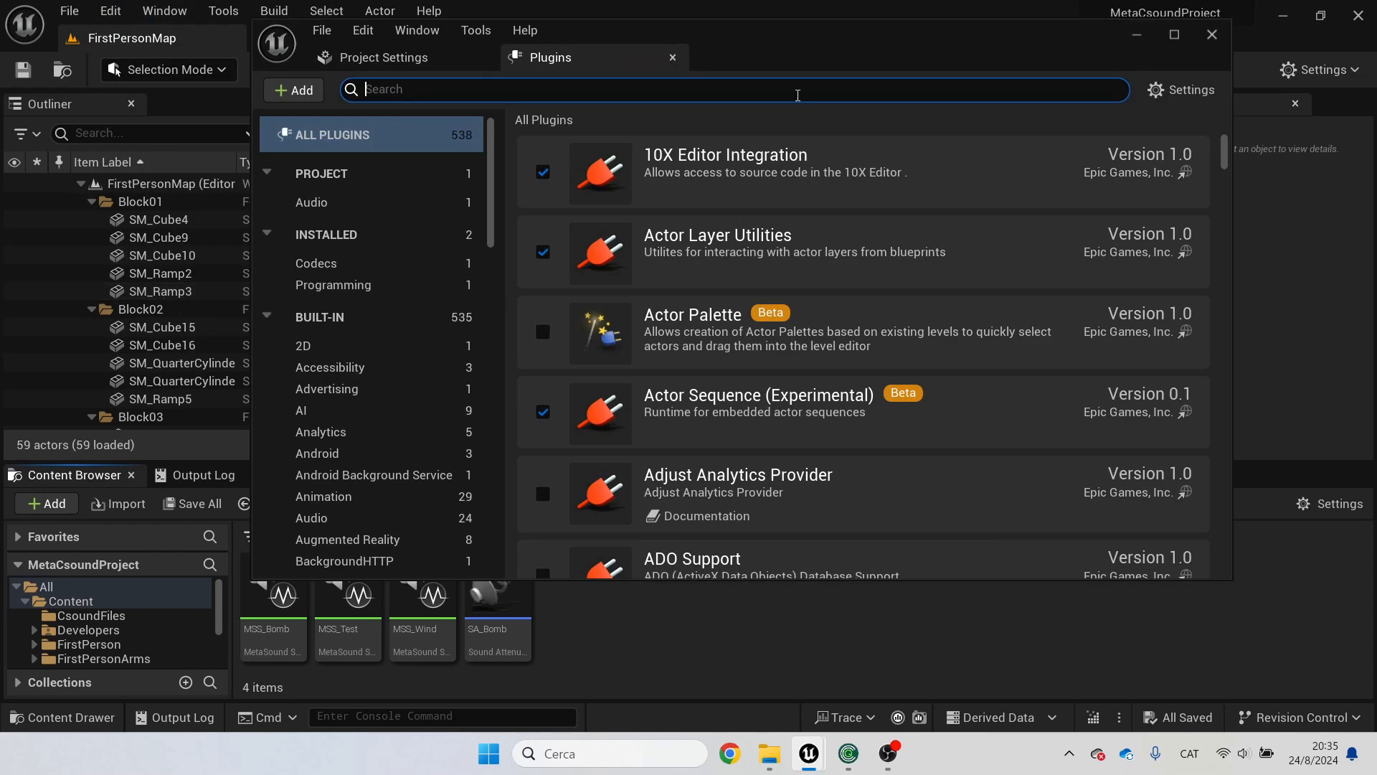
pyautogui.scroll(-1, 520, 247)
pyautogui.scroll(1, 516, 248)
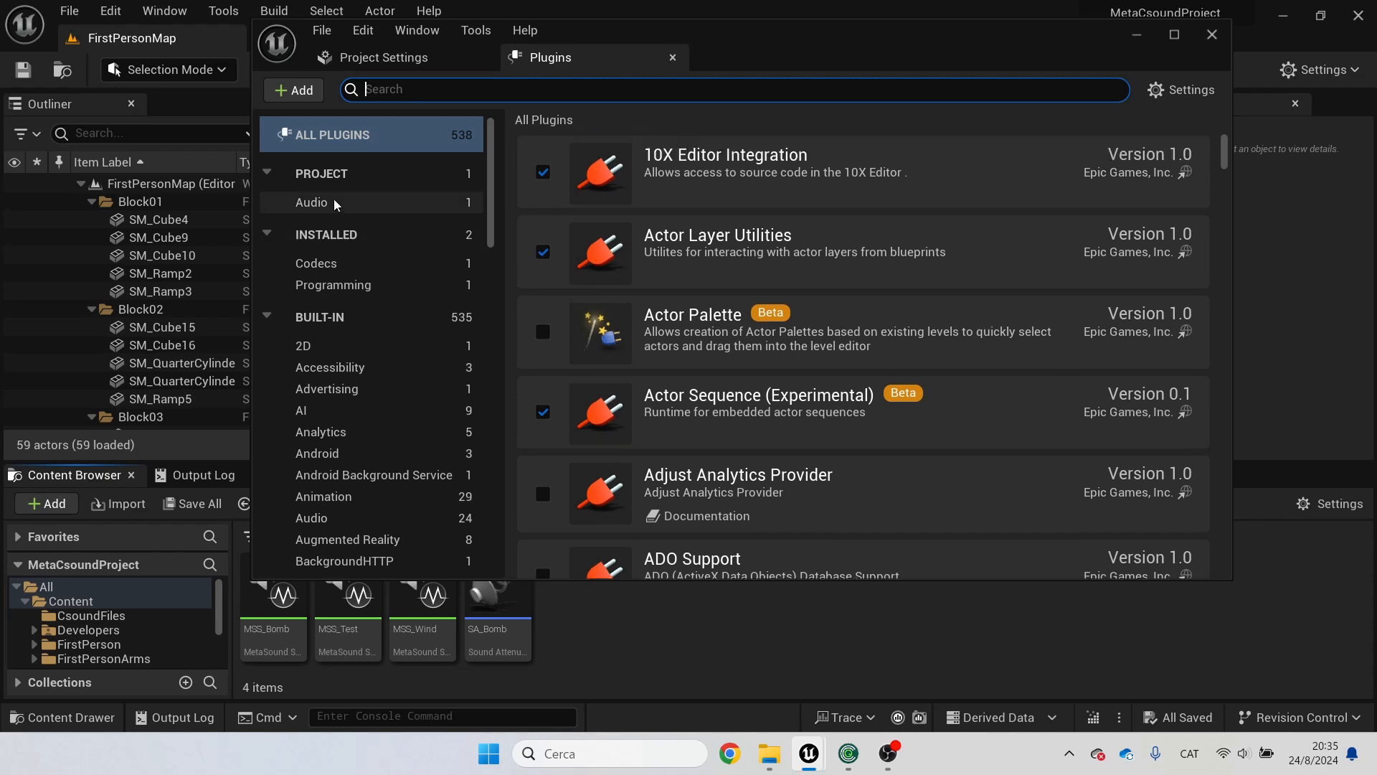
pyautogui.click(334, 199)
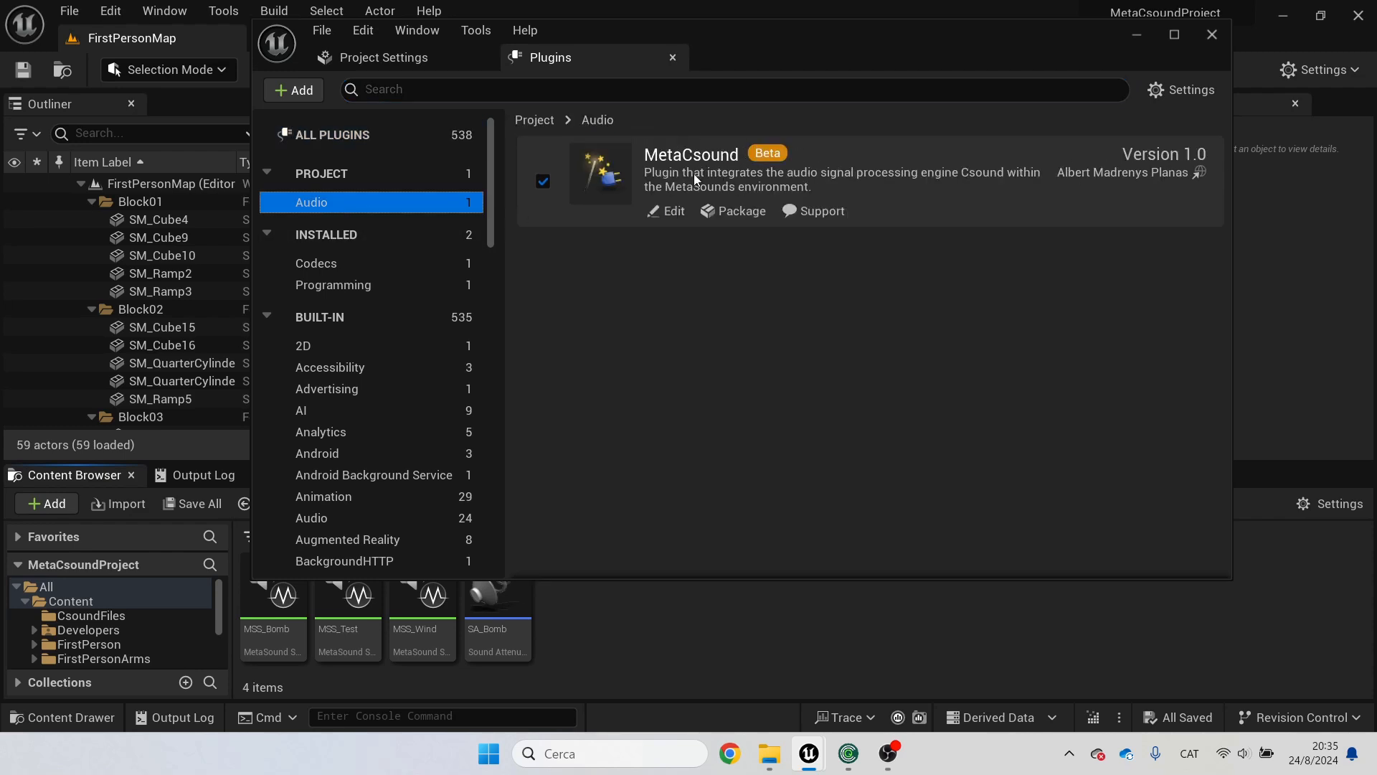
# Step: Search the built-in plugins for metasound, then close the Plugins tab
pyautogui.click(343, 316)
pyautogui.click(415, 89)
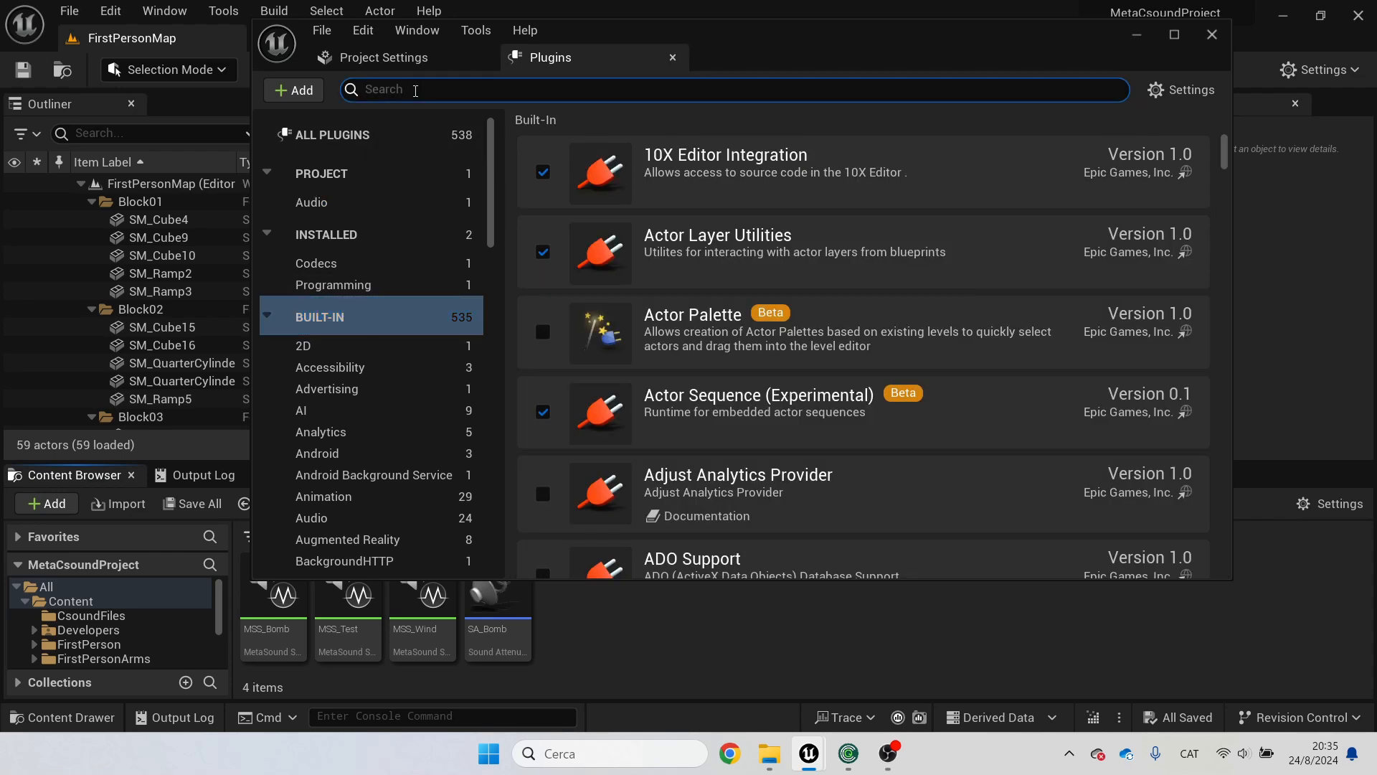
pyautogui.write('metaso')
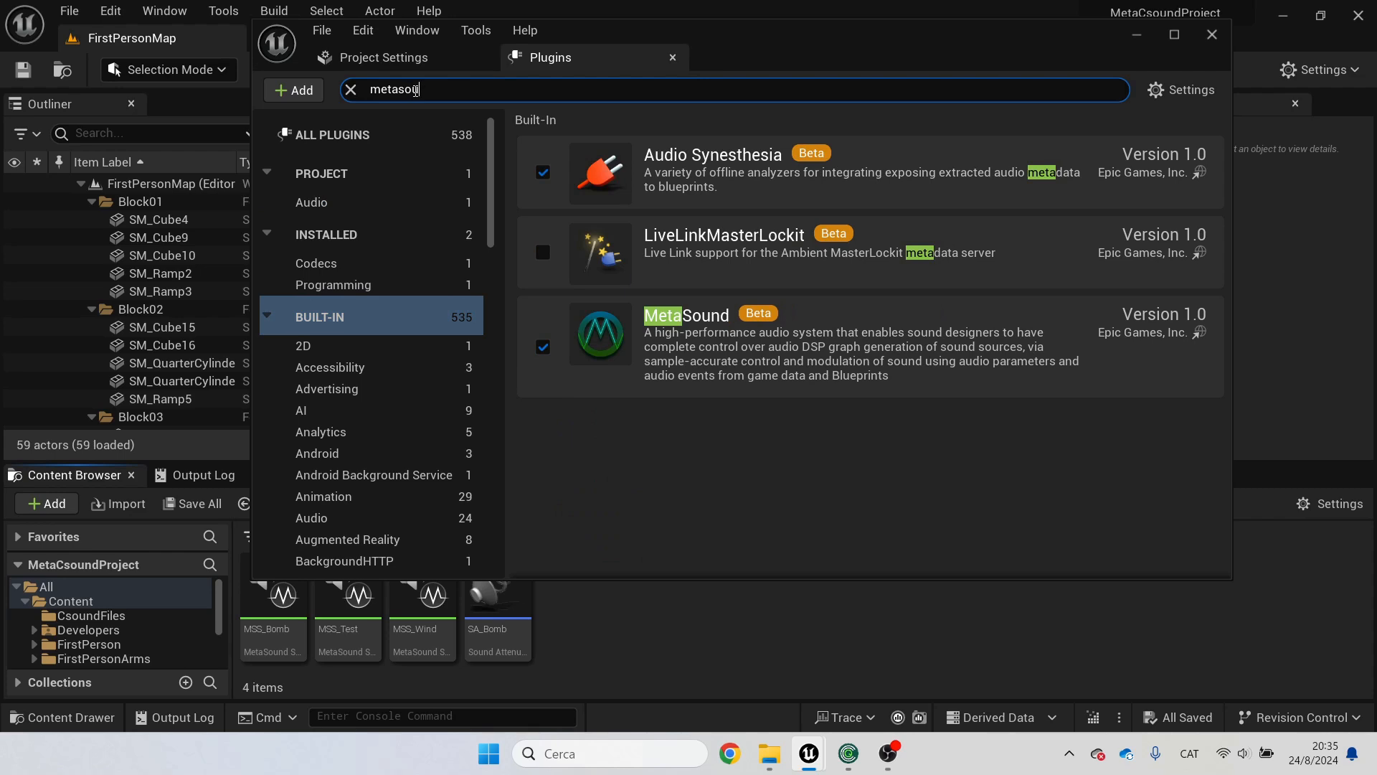
pyautogui.write('und')
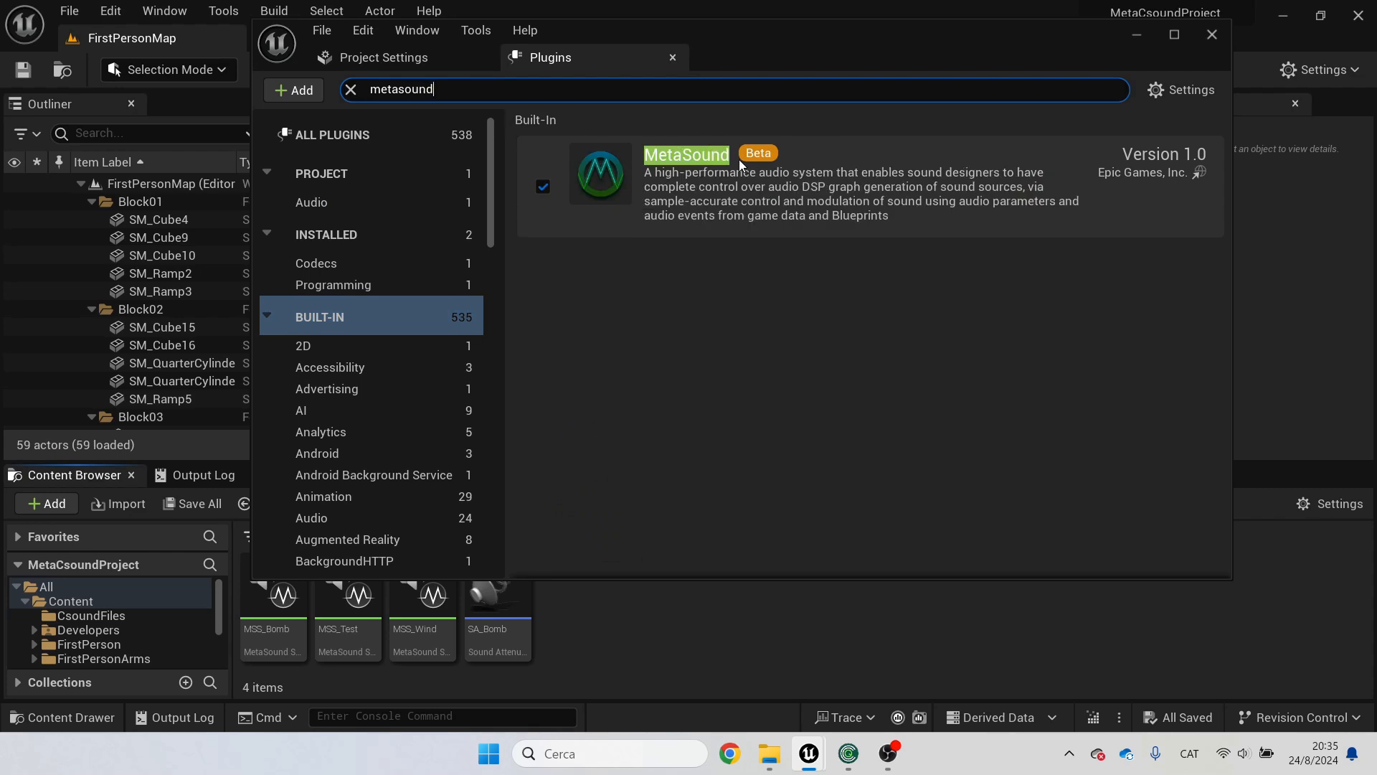
pyautogui.click(673, 58)
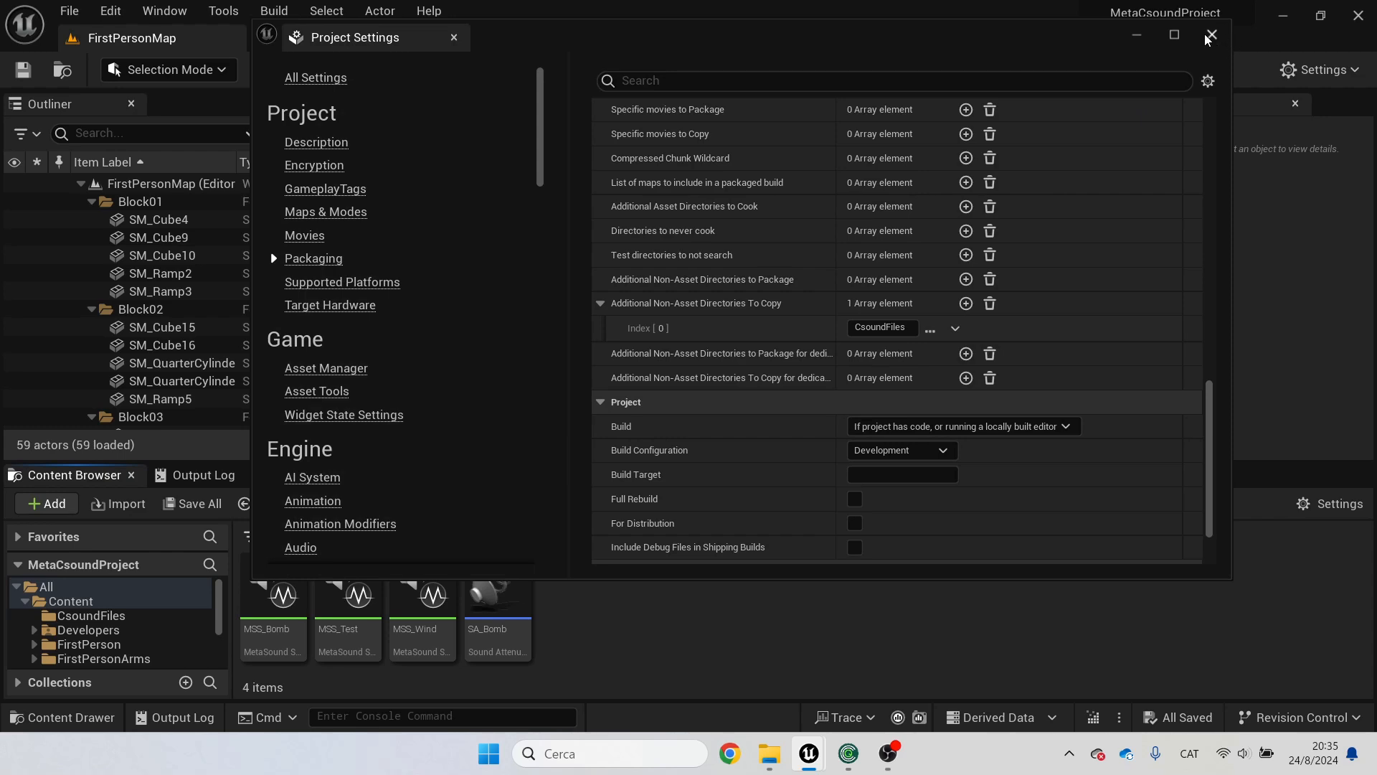
# Step: Switch to File Explorer and browse the project's Content/CsoundFiles folder, selecting its .csd files
pyautogui.click(1136, 35)
pyautogui.click(769, 753)
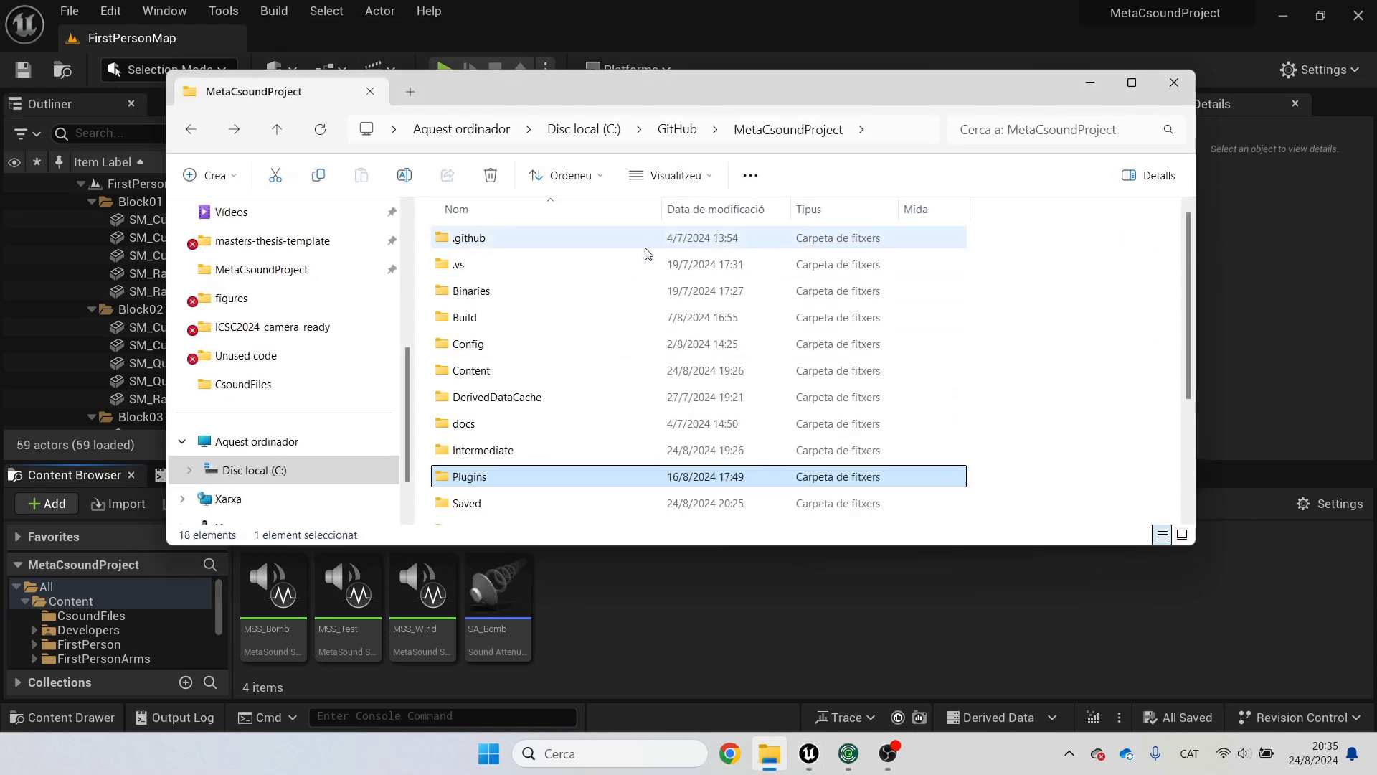
pyautogui.doubleClick(495, 370)
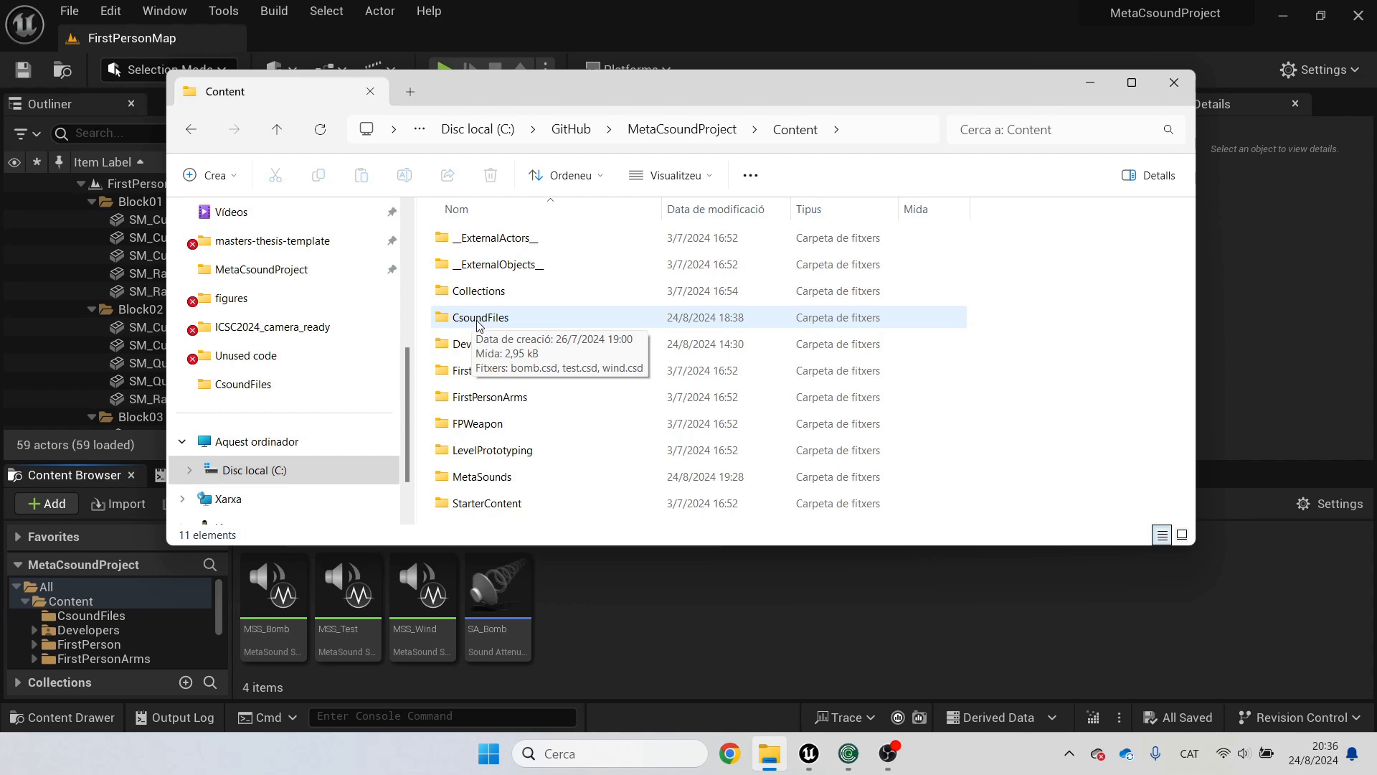
pyautogui.doubleClick(479, 318)
pyautogui.moveTo(549, 350); pyautogui.dragTo(508, 233)
pyautogui.click(543, 348)
pyautogui.moveTo(572, 361); pyautogui.dragTo(515, 231)
pyautogui.click(571, 375)
pyautogui.moveTo(567, 393); pyautogui.dragTo(520, 237)
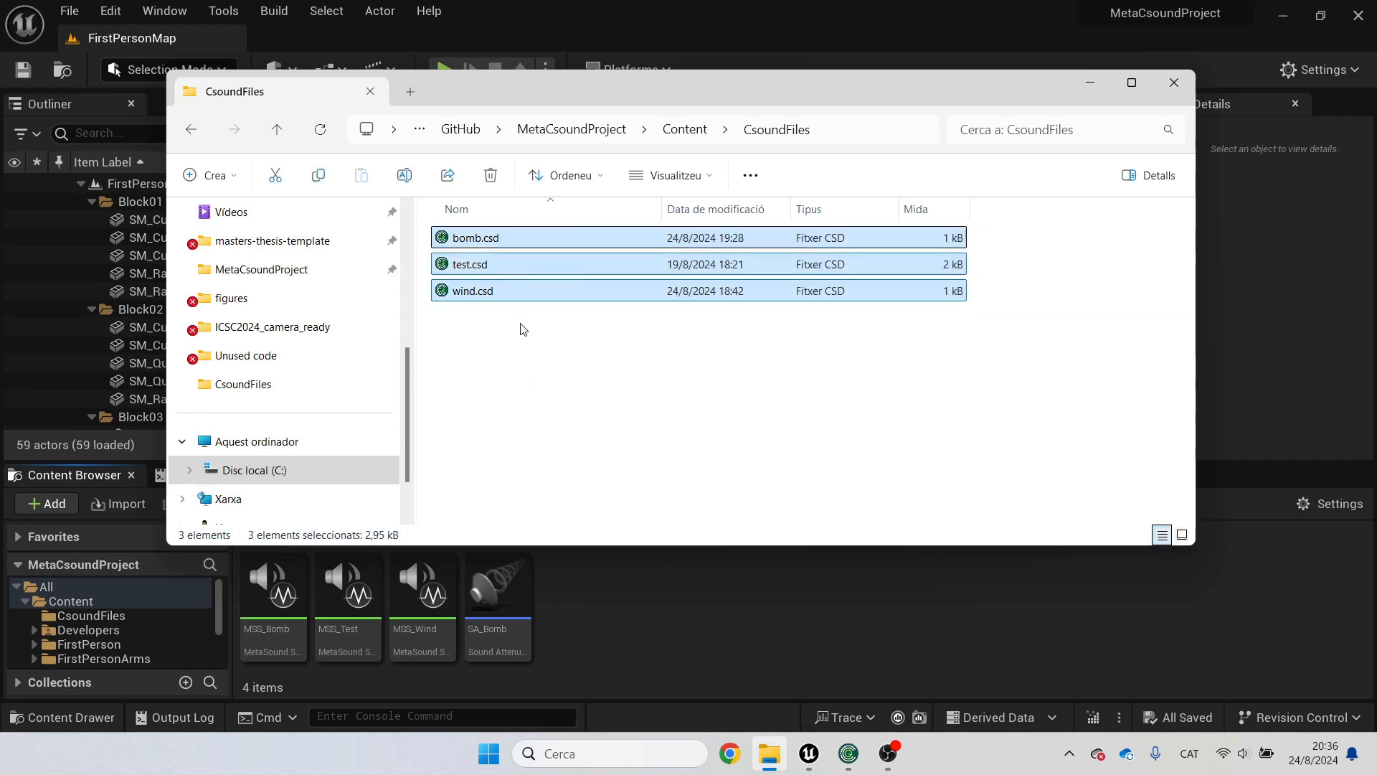
pyautogui.click(528, 378)
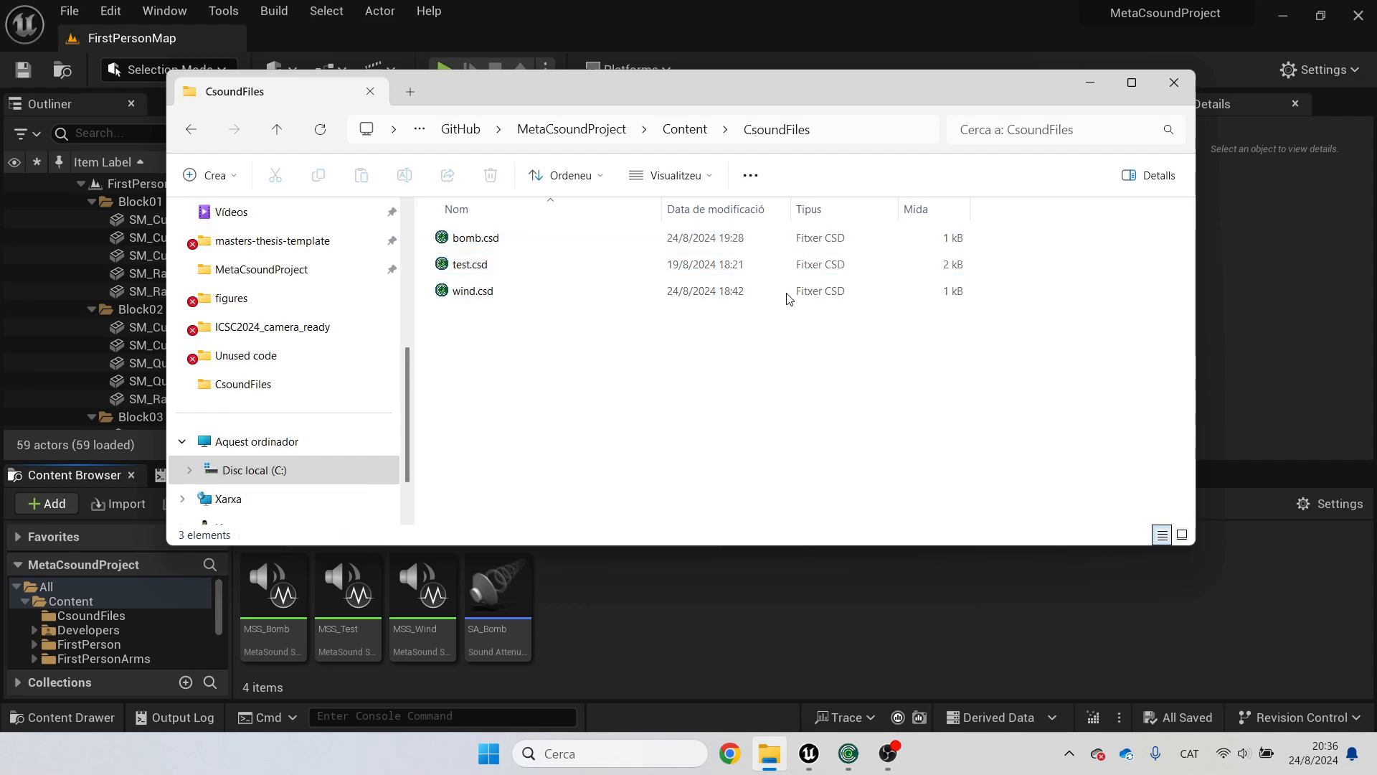
pyautogui.click(1095, 81)
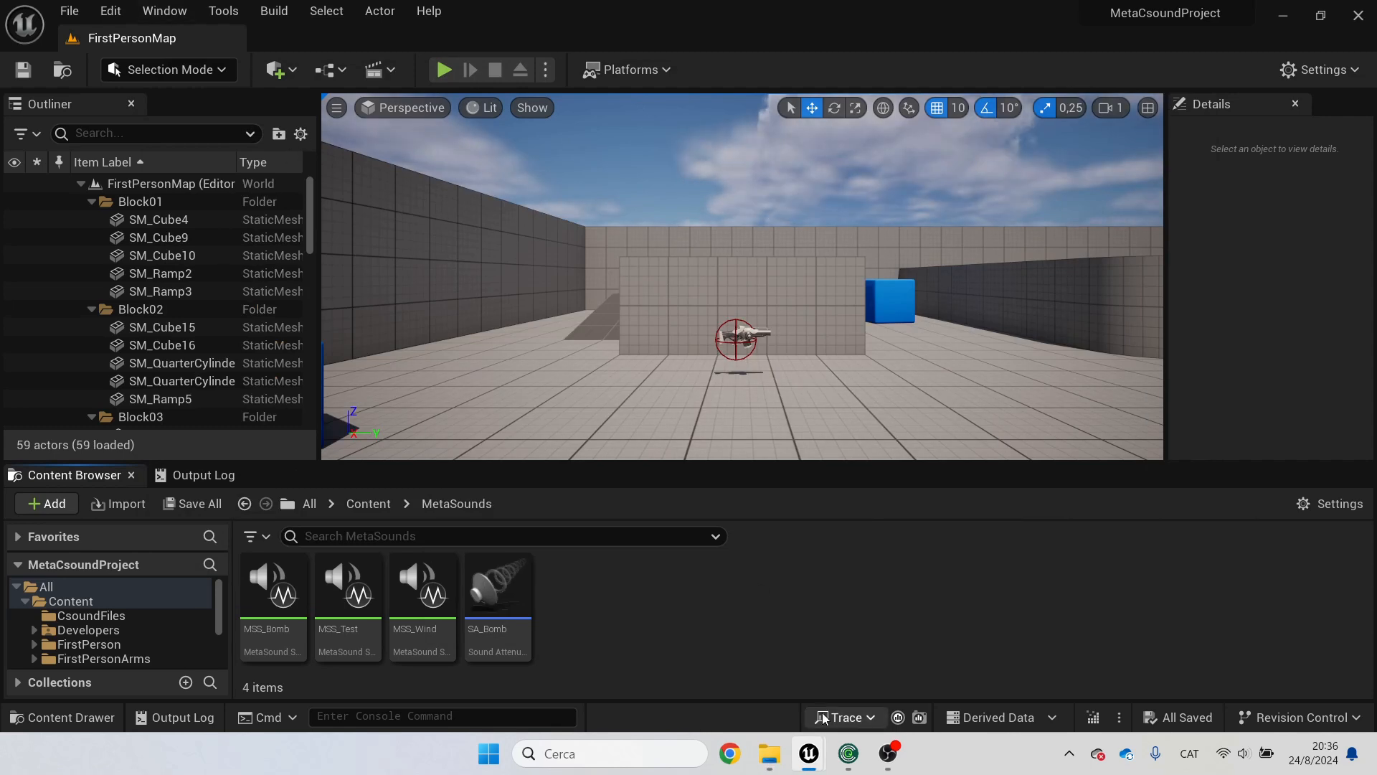
# Step: Review the CsoundFiles entry under Additional Non-Asset Directories To Copy in the Packaging settings, then close Project Settings
pyautogui.moveTo(823, 753)
pyautogui.click(839, 642)
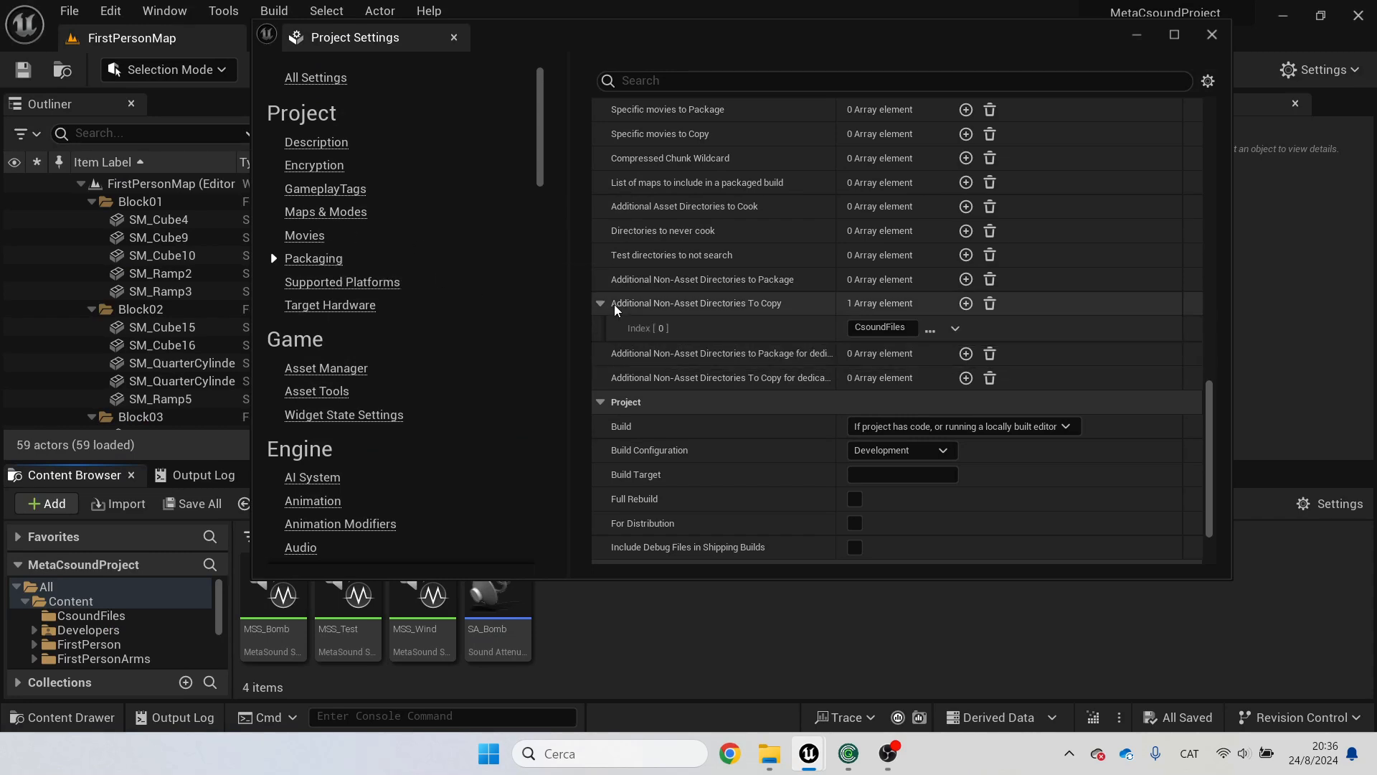
pyautogui.moveTo(676, 310)
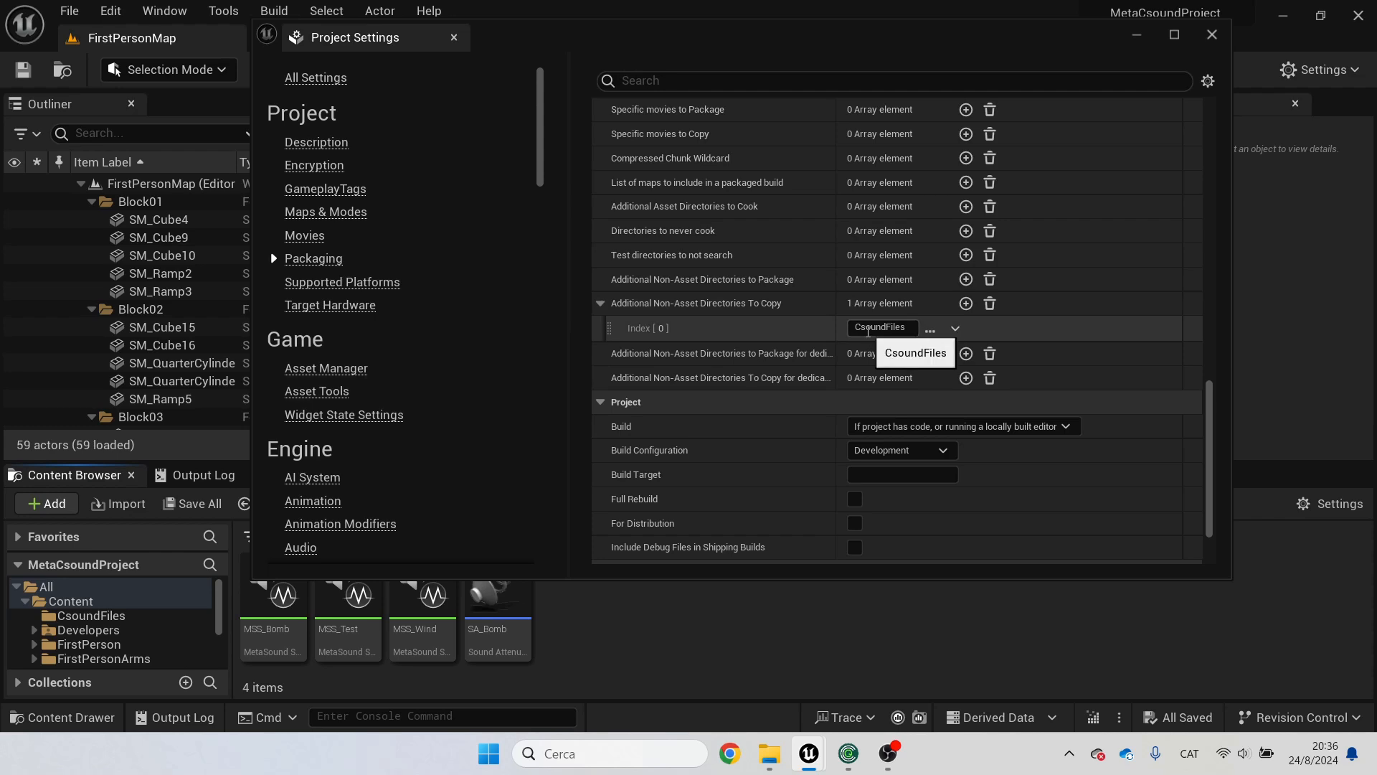
pyautogui.moveTo(856, 329); pyautogui.dragTo(876, 328)
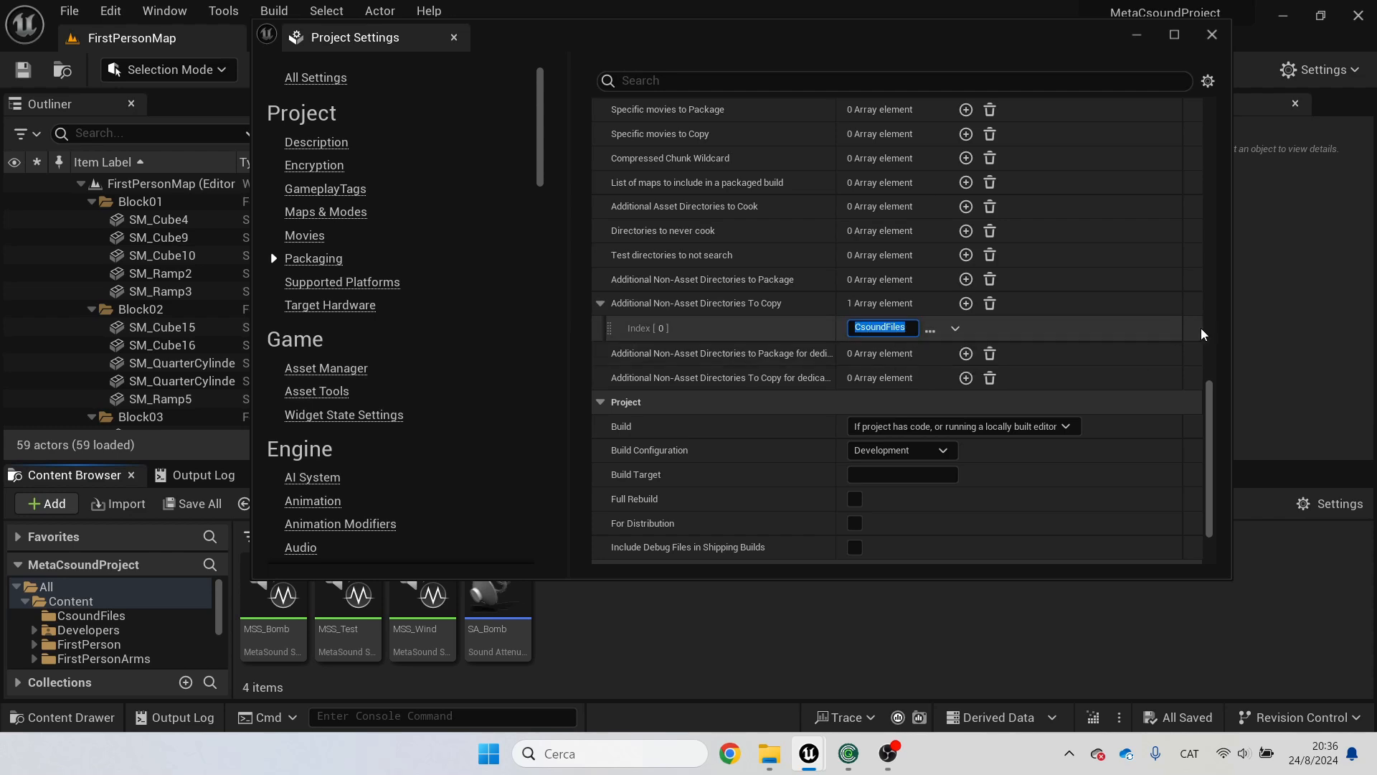
pyautogui.scroll(10, 1216, 331)
pyautogui.moveTo(1215, 328); pyautogui.dragTo(1201, 449)
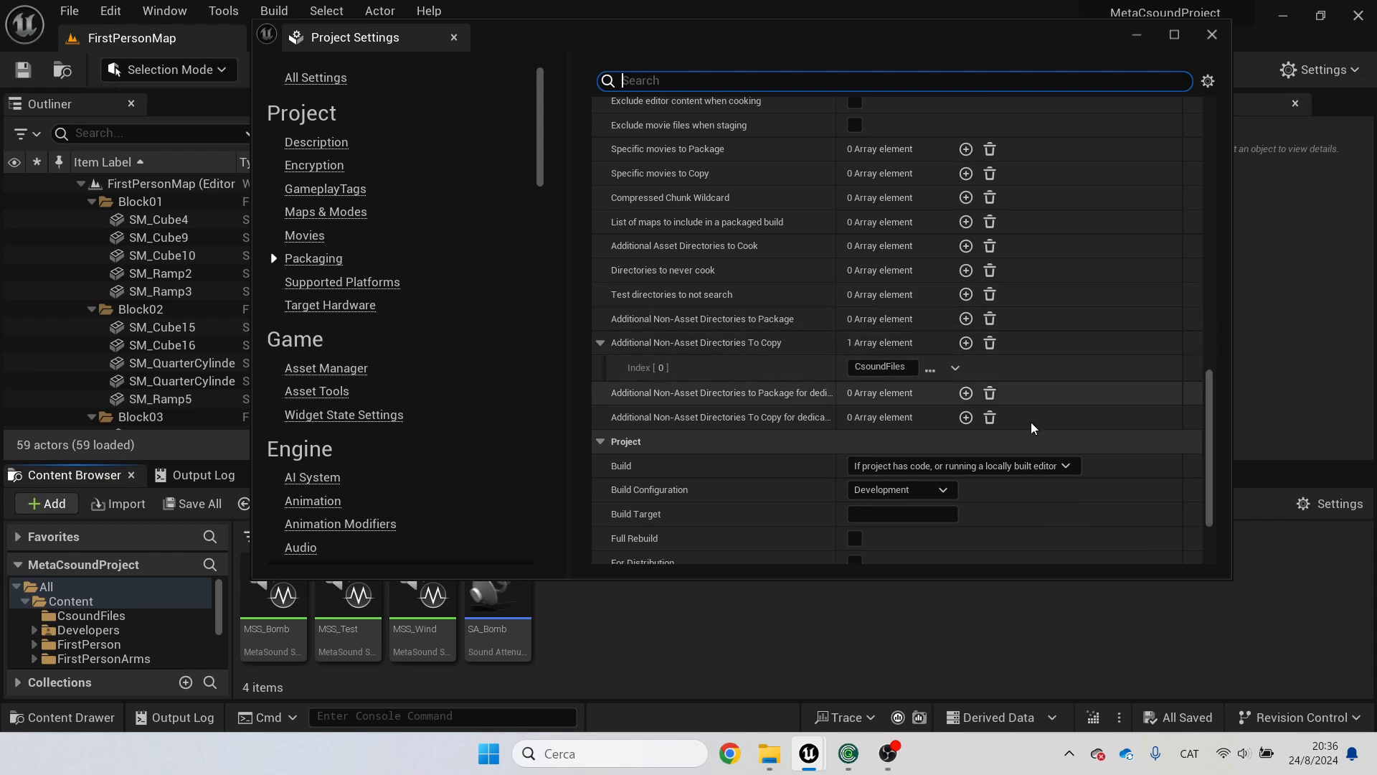
pyautogui.click(1212, 36)
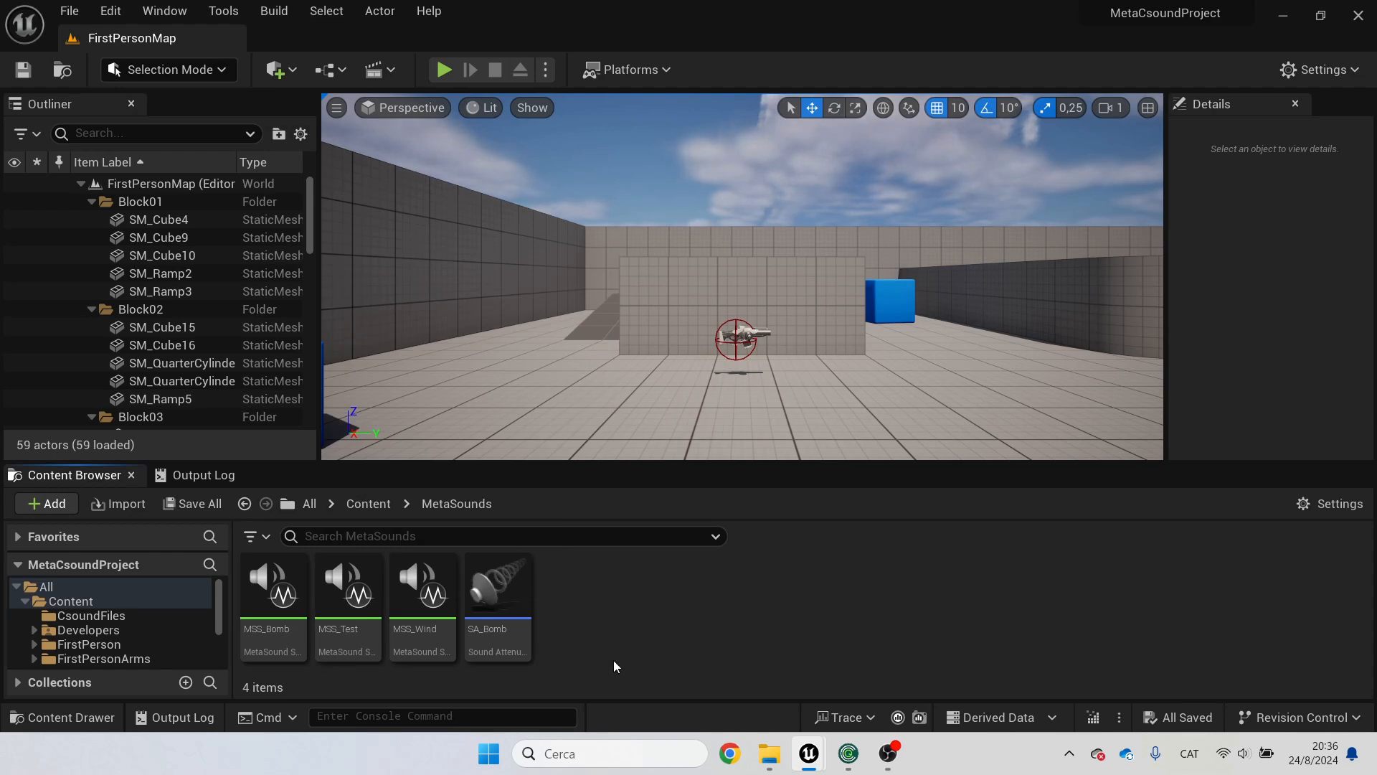
# Step: Open the MSS_Wind MetaSound source in its graph editor
pyautogui.moveTo(424, 647)
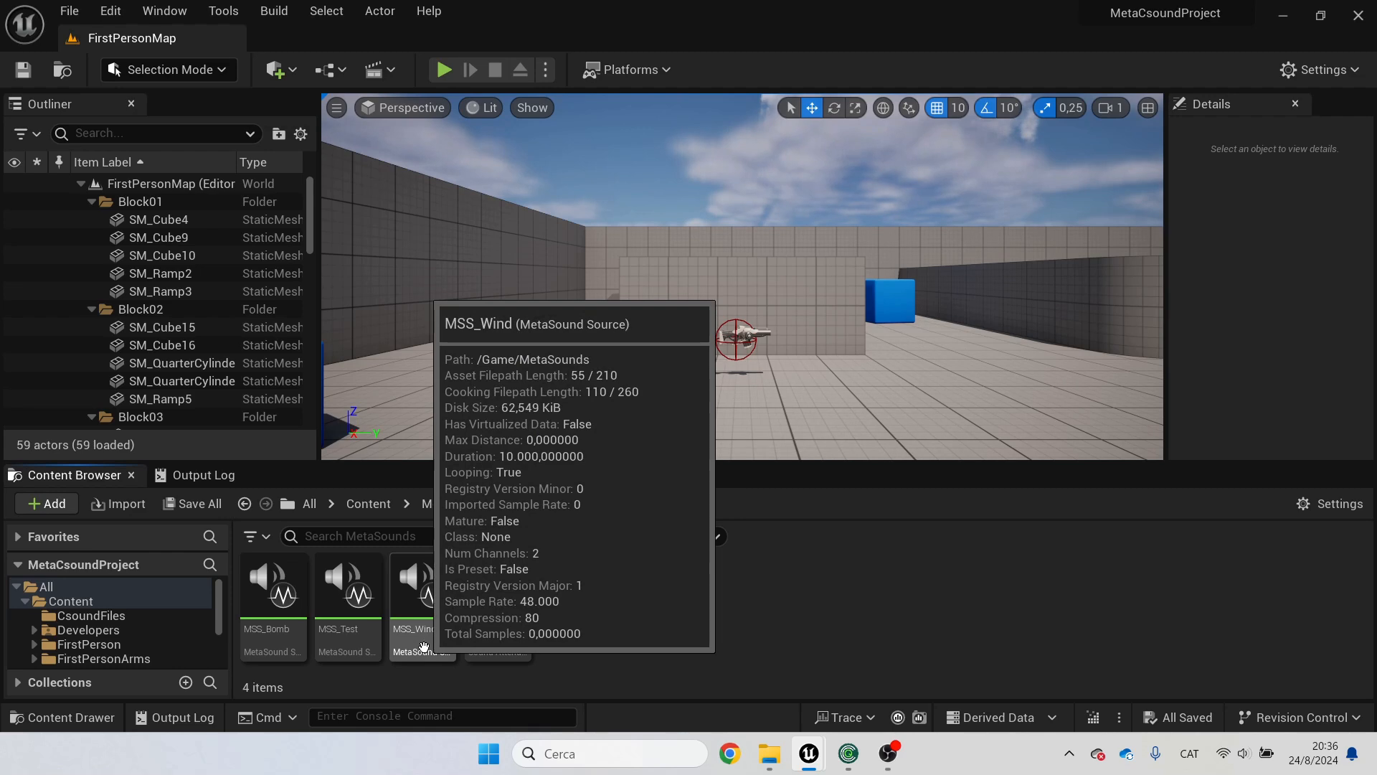
pyautogui.doubleClick(423, 643)
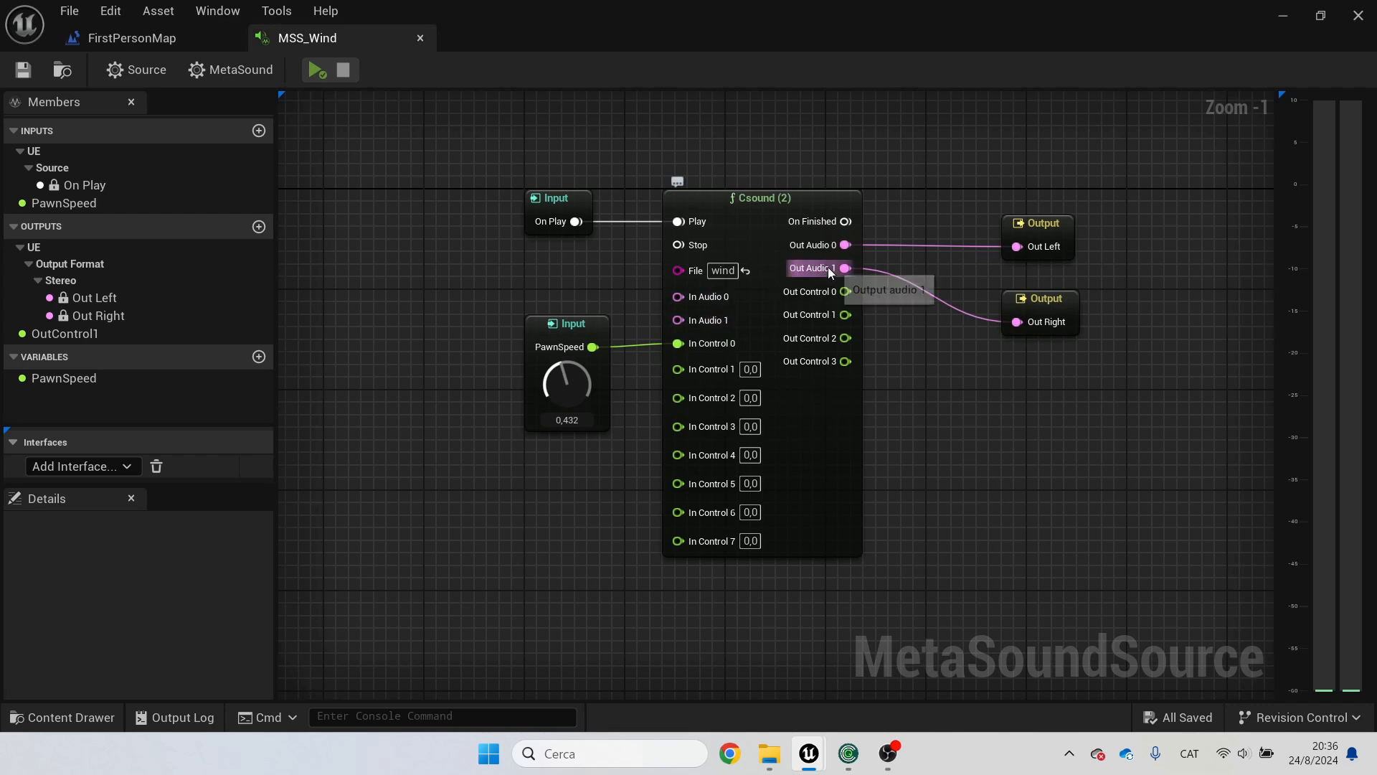
pyautogui.rightClick(1022, 446)
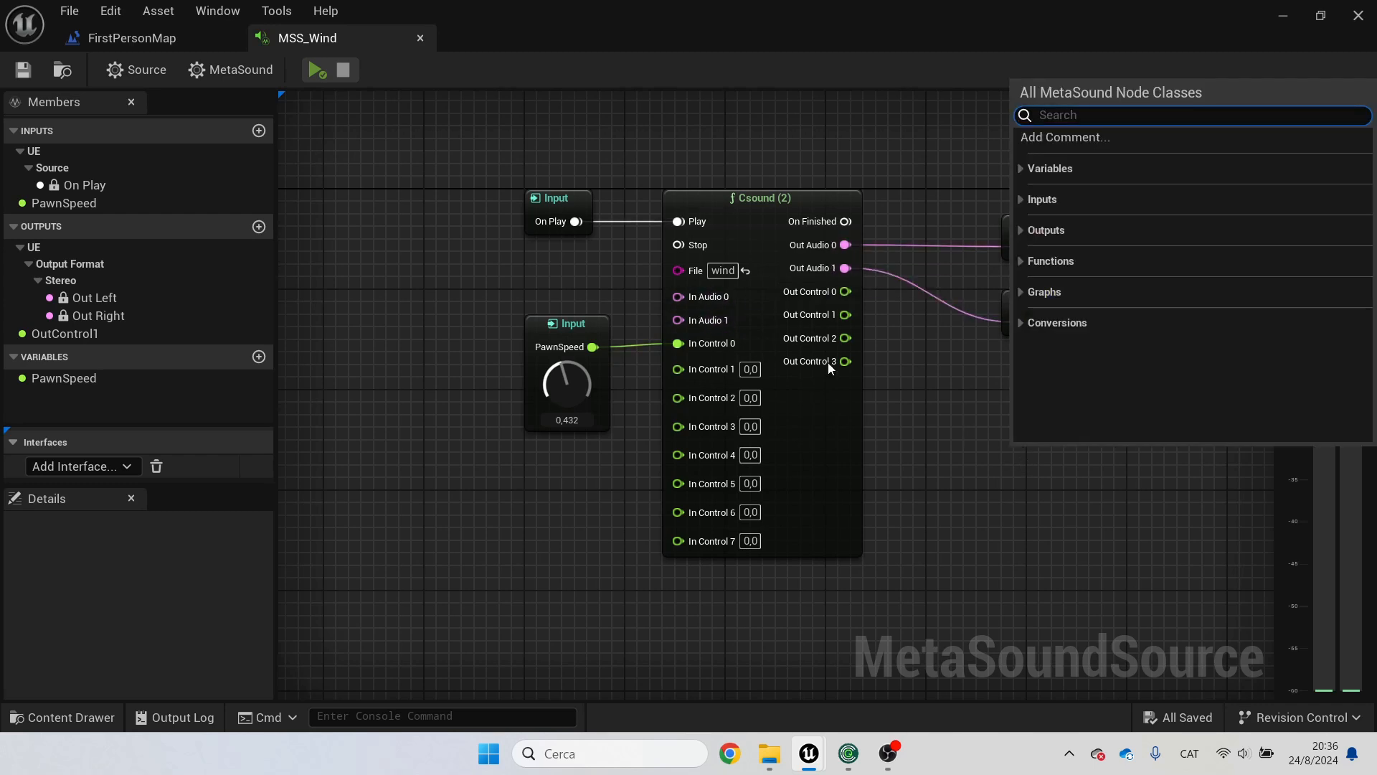
pyautogui.click(957, 479)
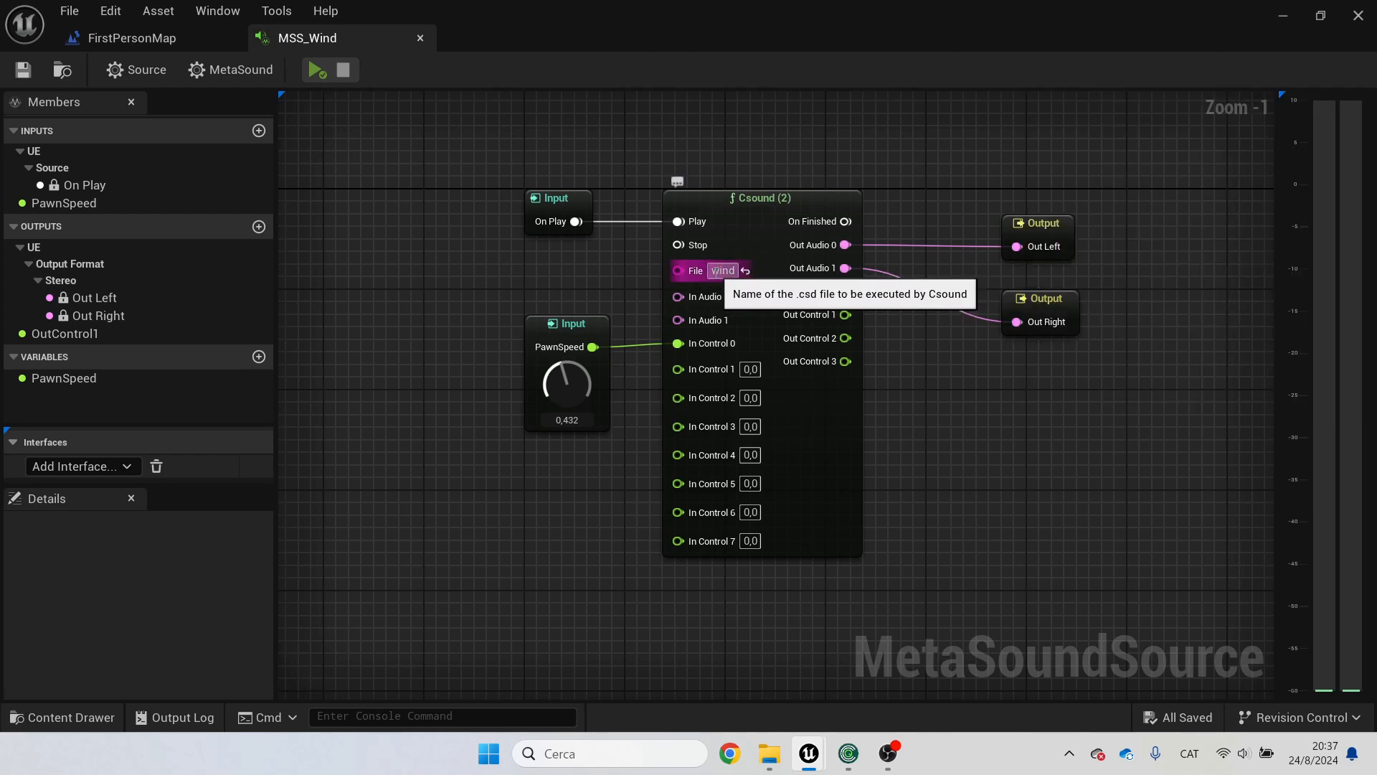
# Step: Switch to File Explorer and select wind.csd in the CsoundFiles folder
pyautogui.click(767, 768)
pyautogui.moveTo(729, 86); pyautogui.dragTo(778, 384)
pyautogui.moveTo(671, 386); pyautogui.dragTo(680, 176)
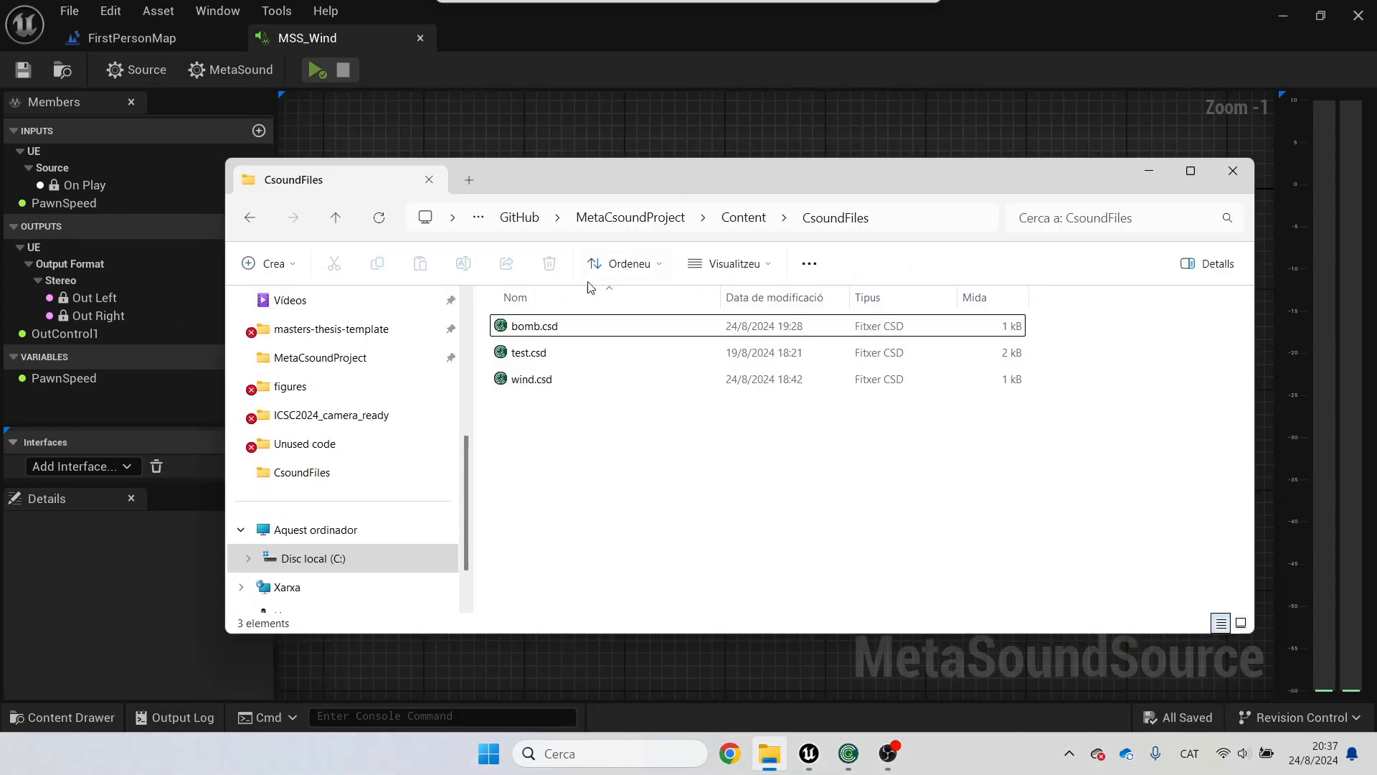
pyautogui.click(551, 383)
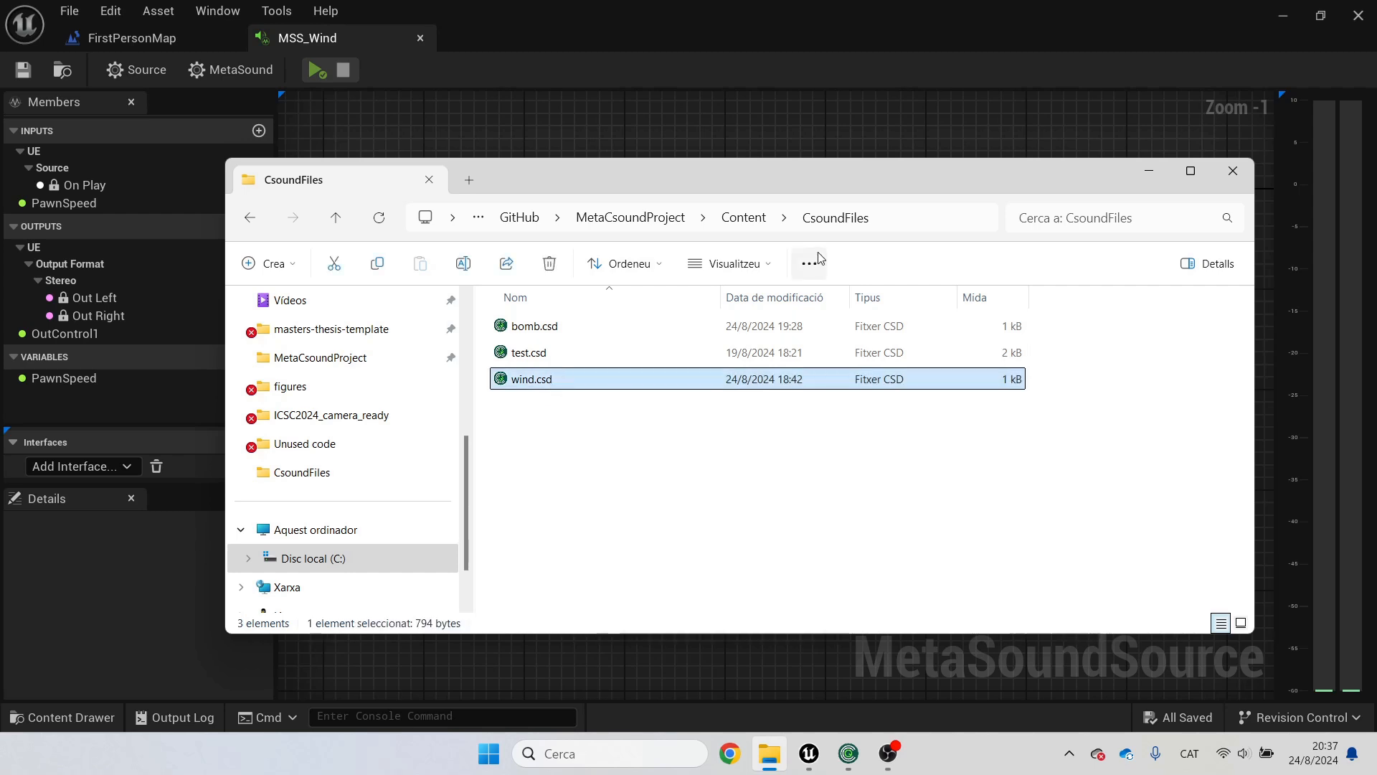
pyautogui.click(1148, 171)
# Step: Connect the On Play input node to the Csound node's Play input
pyautogui.moveTo(958, 435)
pyautogui.mouseDown(button='right')
pyautogui.moveTo(971, 421)
pyautogui.moveTo(965, 456)
pyautogui.mouseUp(button='right')
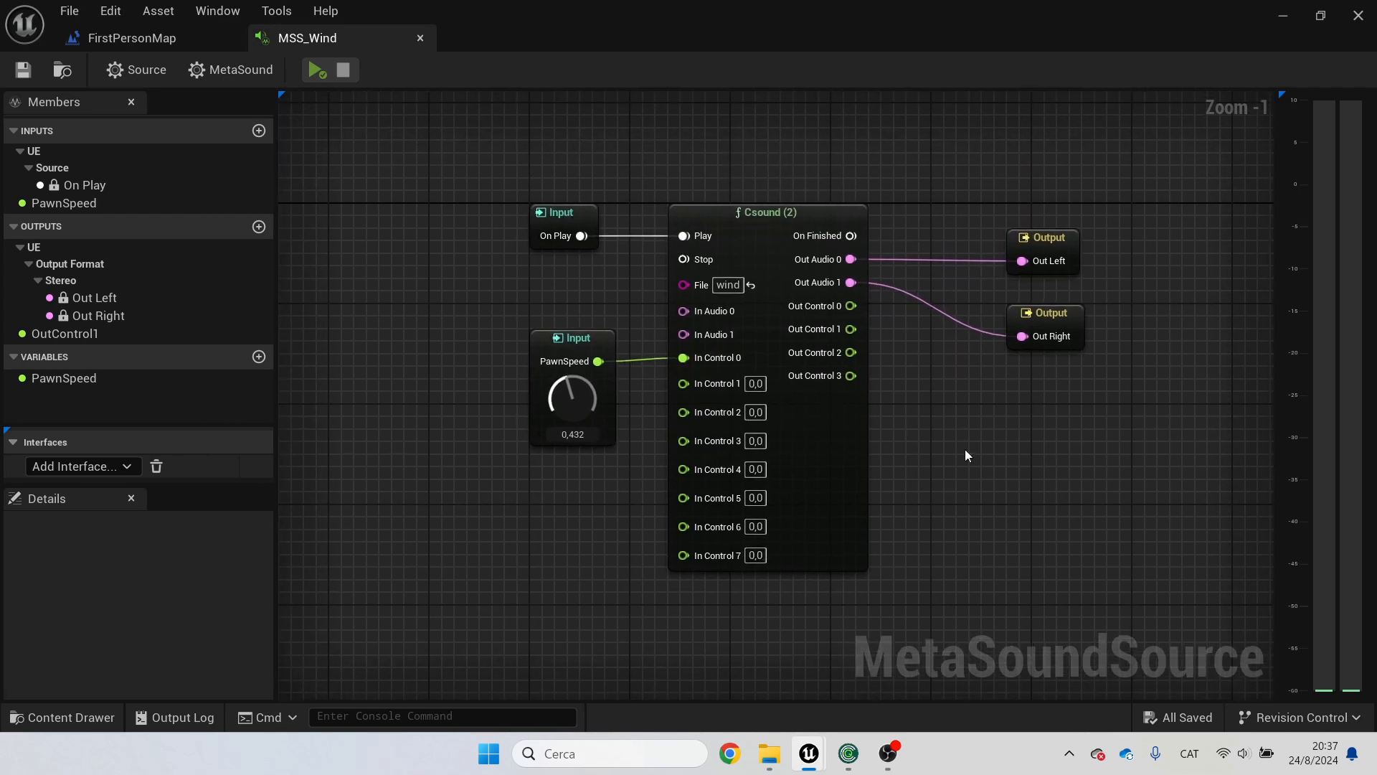
pyautogui.click(558, 214)
pyautogui.moveTo(581, 235); pyautogui.dragTo(683, 235)
pyautogui.click(979, 411)
pyautogui.moveTo(599, 510); pyautogui.dragTo(584, 515, button='right')
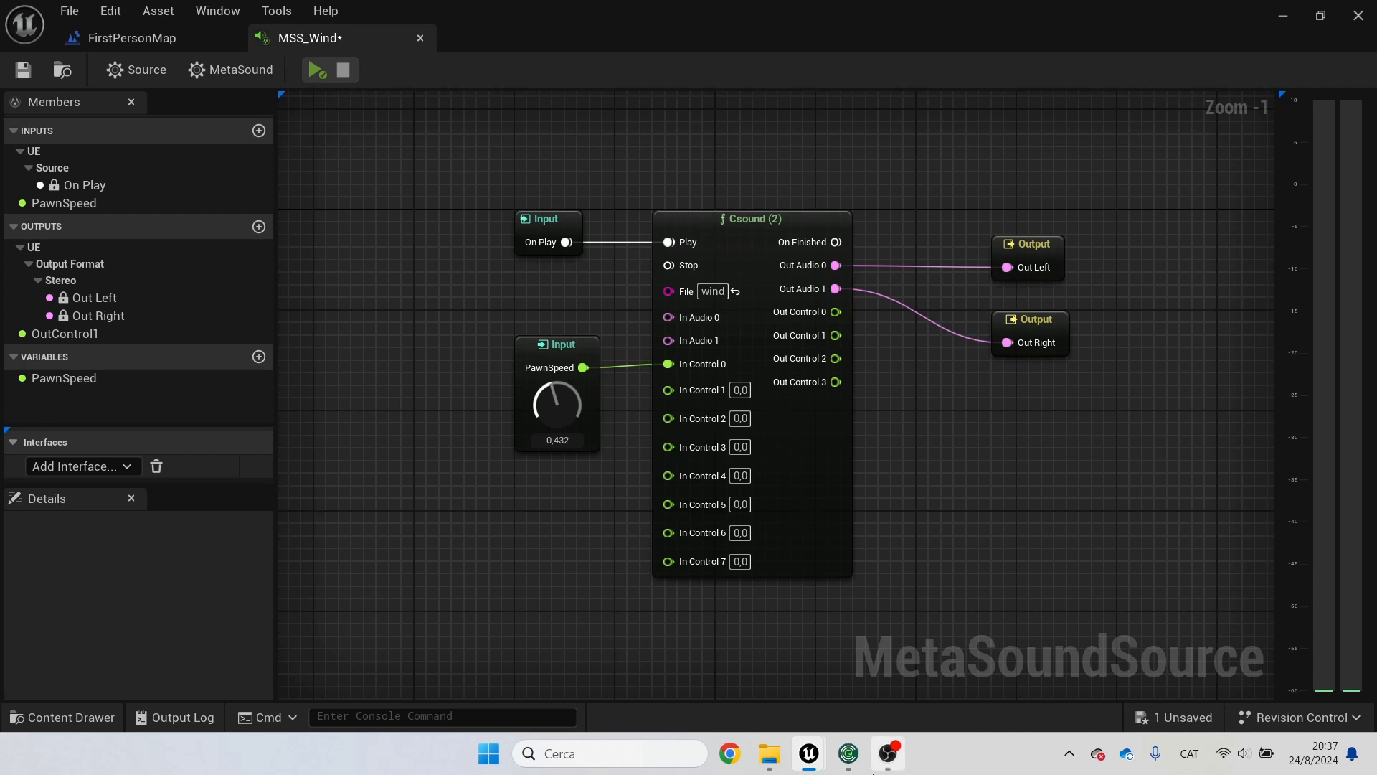
# Step: Switch to CsoundQt and examine the nchnls and 0dbfs header settings in wind.csd
pyautogui.click(849, 753)
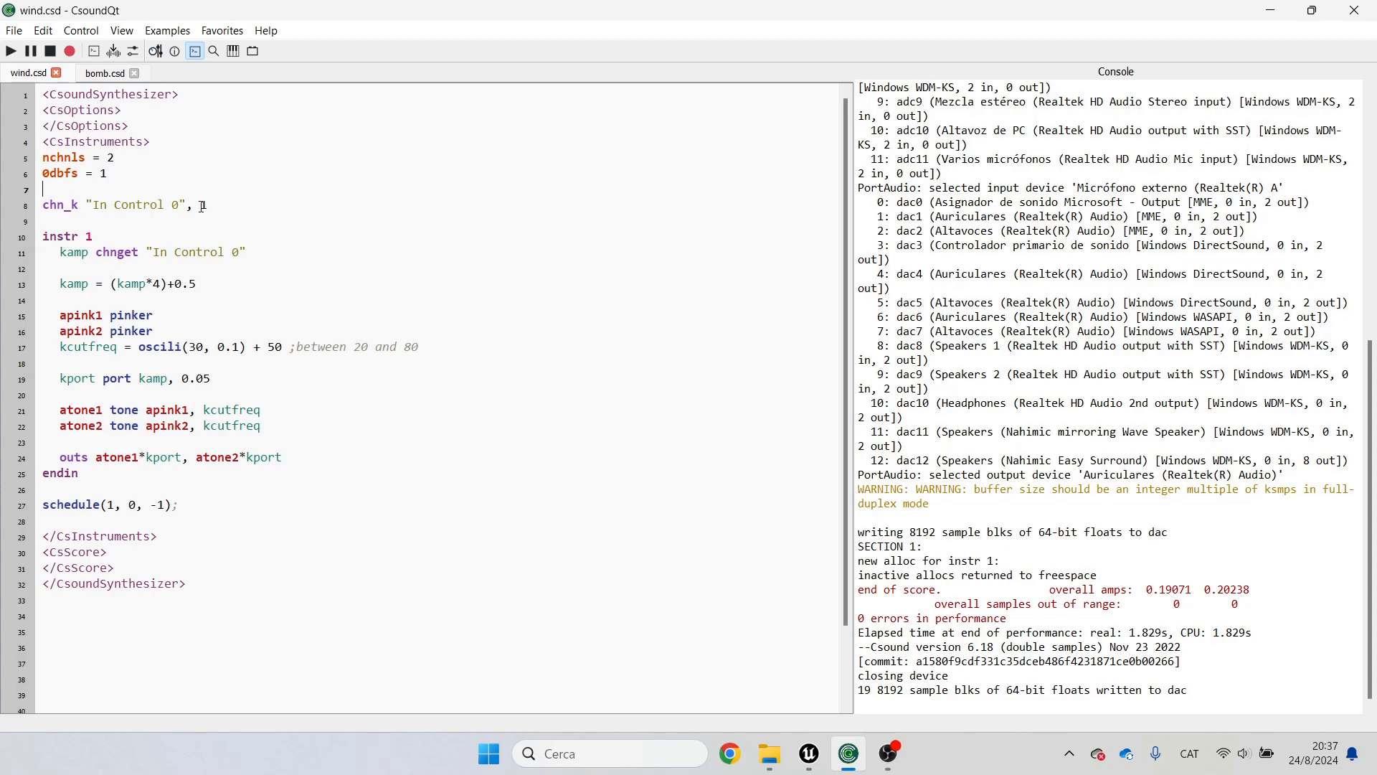
pyautogui.moveTo(43, 157); pyautogui.dragTo(126, 162)
pyautogui.click(127, 164)
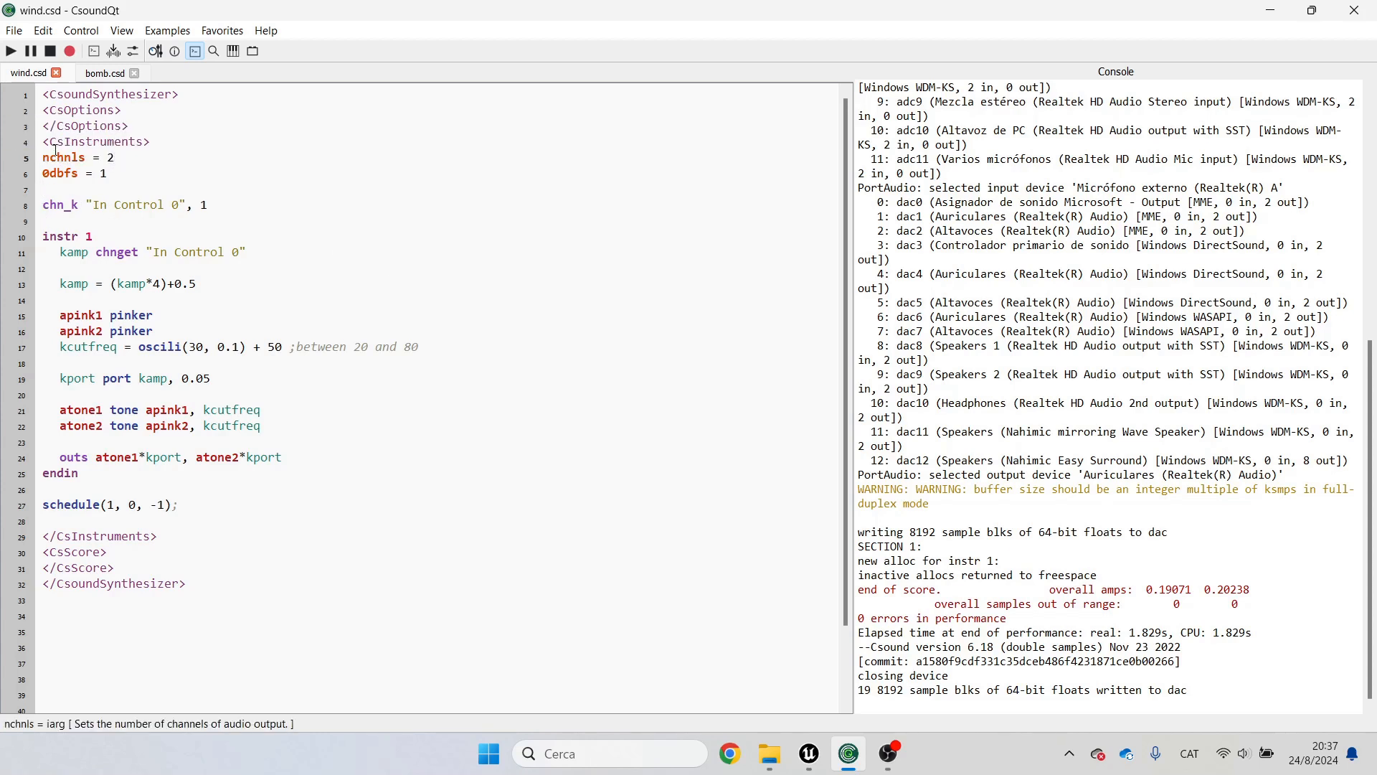
pyautogui.moveTo(43, 157); pyautogui.dragTo(125, 161)
pyautogui.click(127, 162)
pyautogui.click(1271, 10)
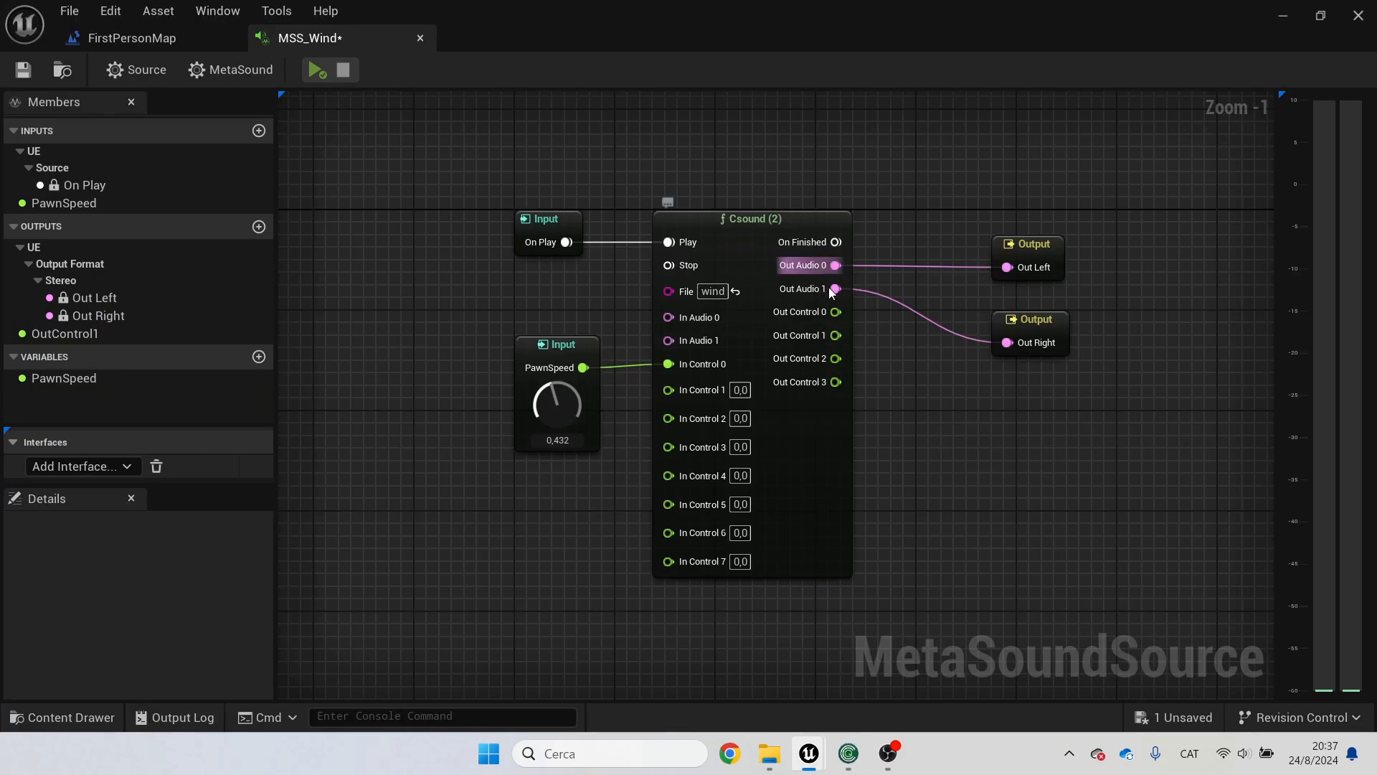
# Step: Examine the chn_k line that declares the "In Control 0" software bus channel in wind.csd
pyautogui.click(848, 753)
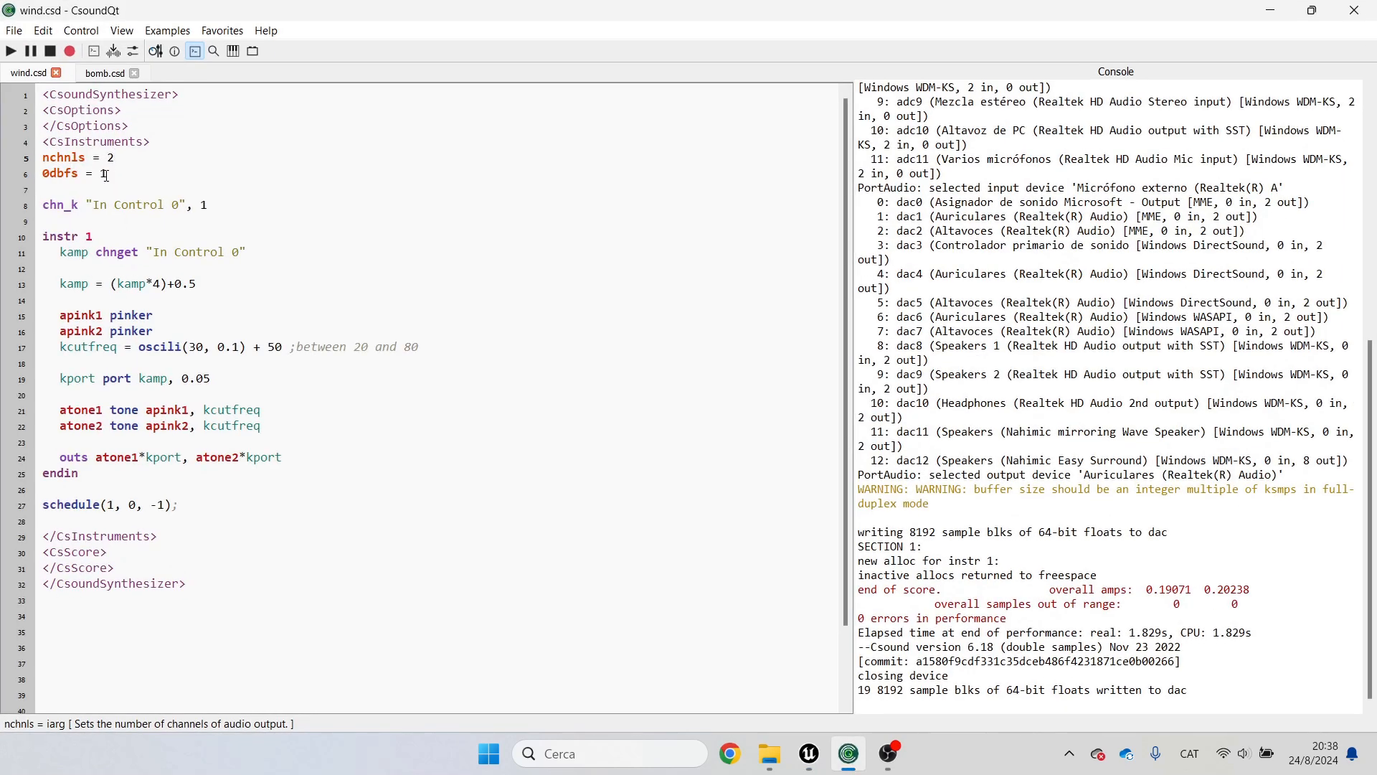
pyautogui.doubleClick(43, 205)
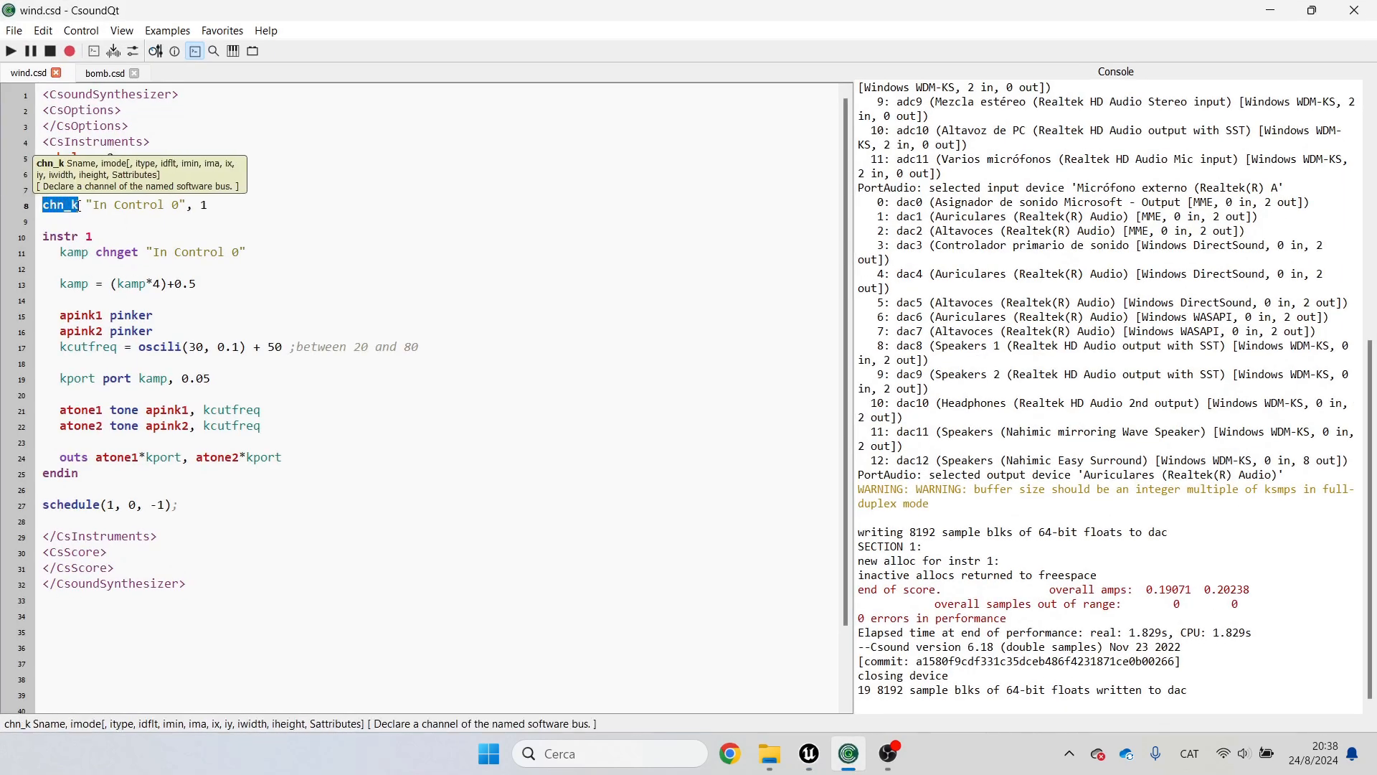
pyautogui.moveTo(87, 204); pyautogui.dragTo(189, 207)
pyautogui.click(104, 208)
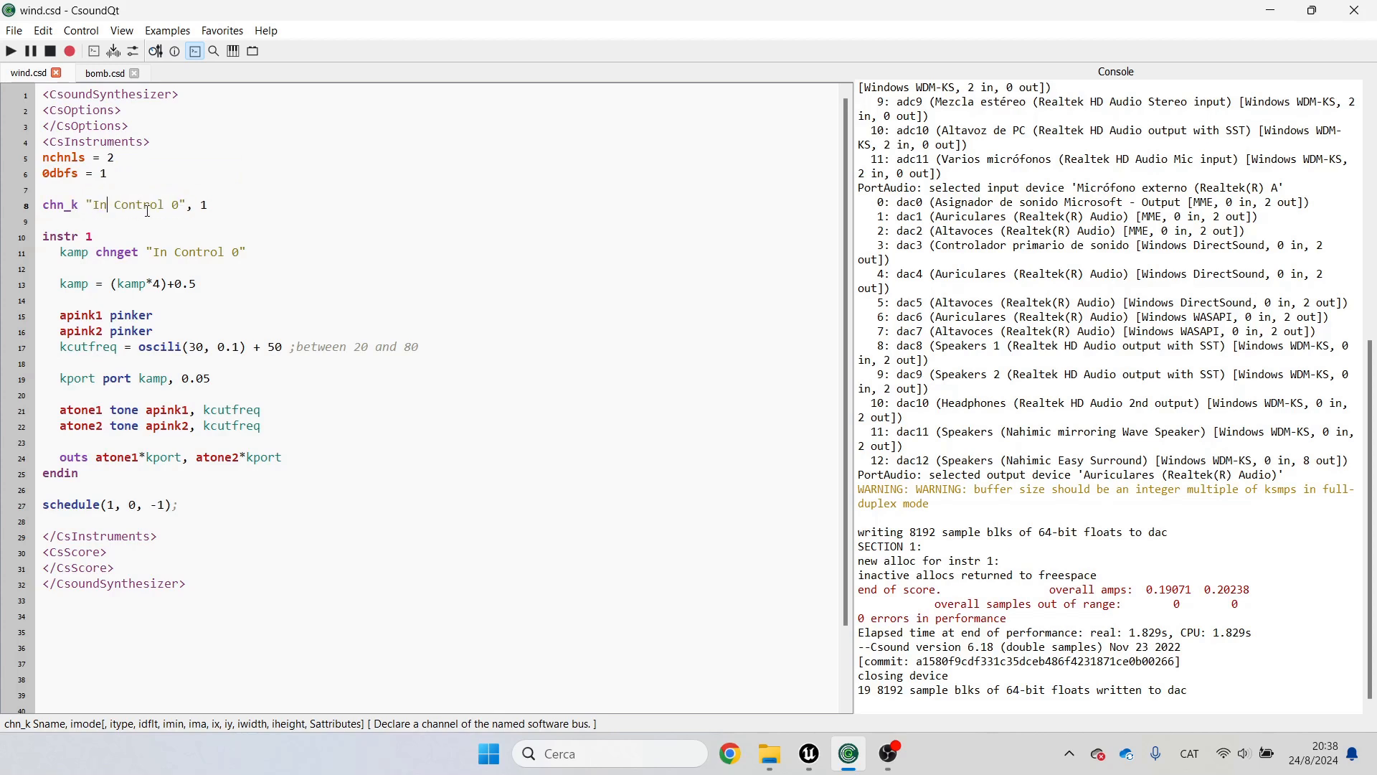
pyautogui.click(1271, 10)
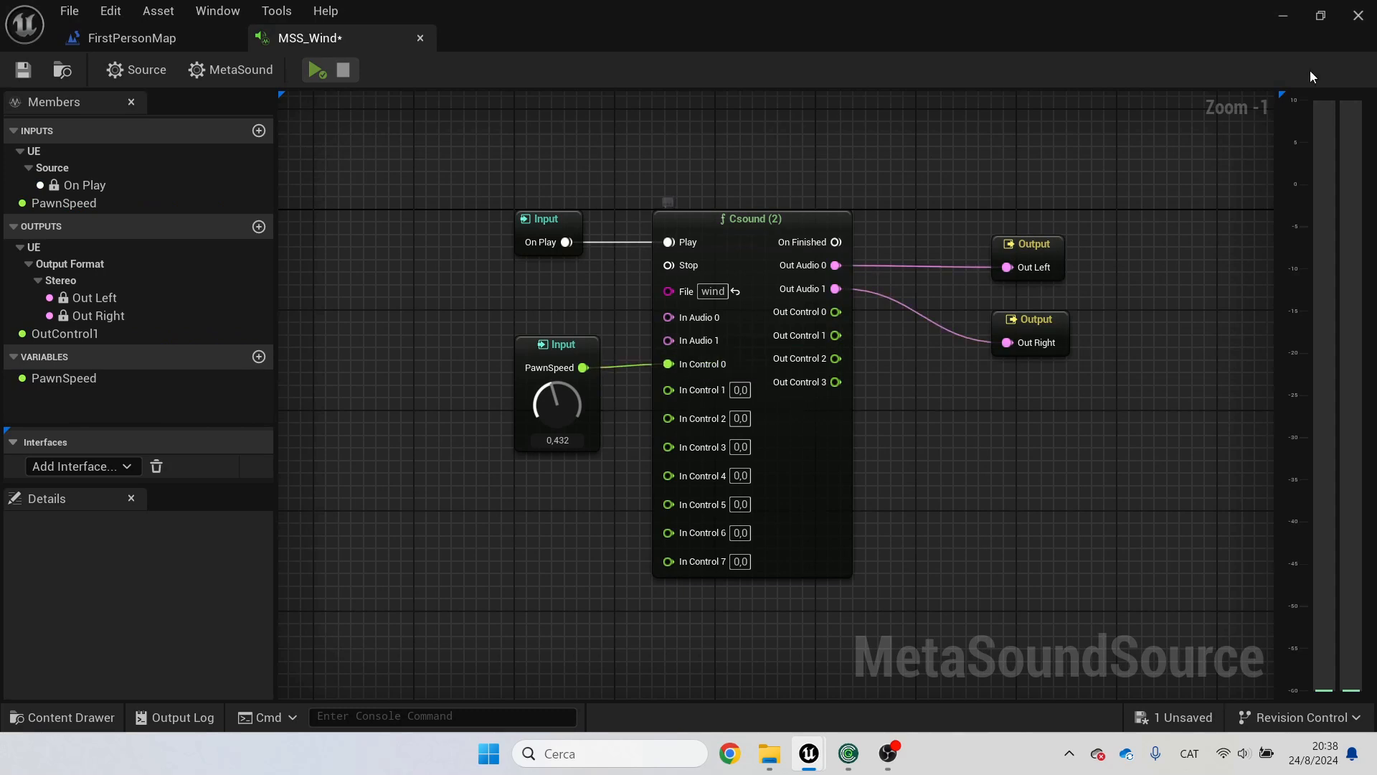
# Step: Examine the chnget line reading "In Control 0" and the kamp scaling expression in instr 1
pyautogui.click(853, 758)
pyautogui.scroll(-1, 308, 239)
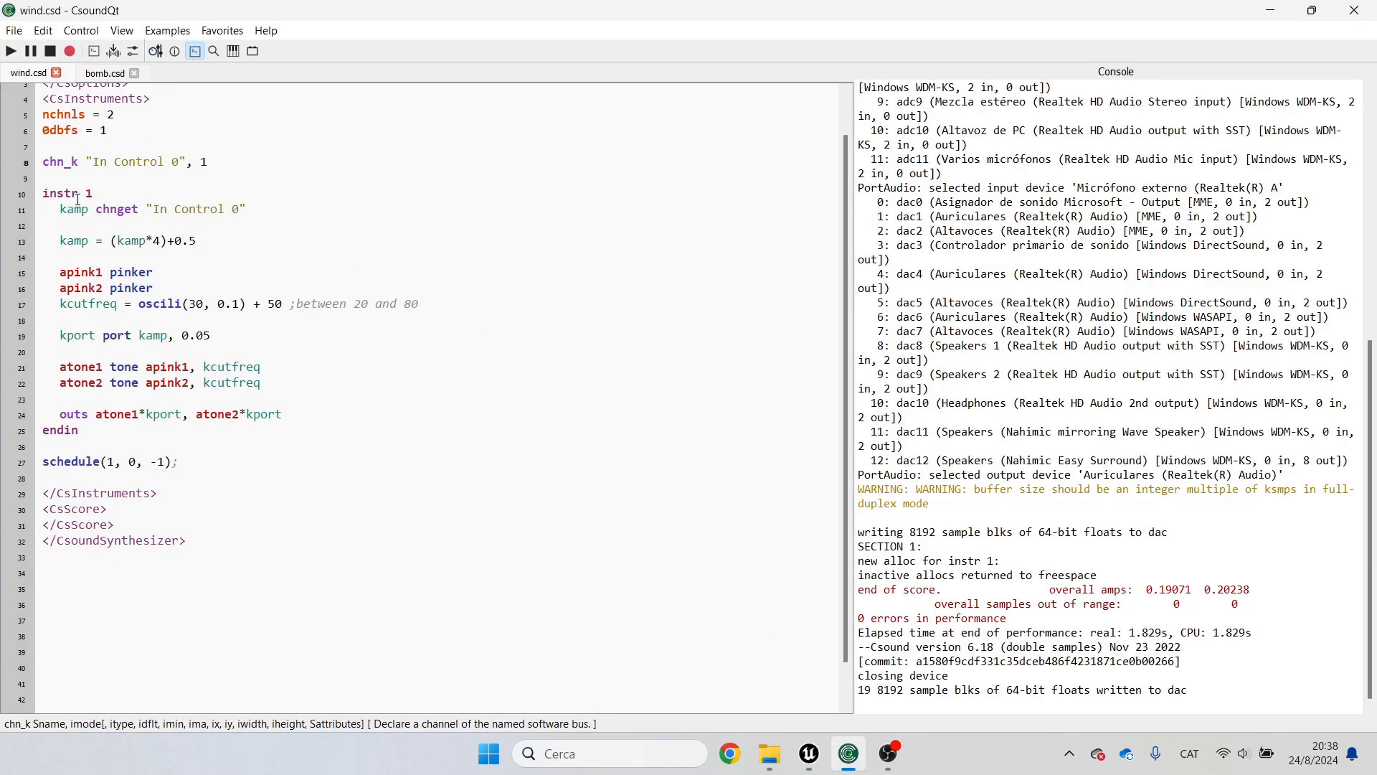
pyautogui.click(59, 210)
pyautogui.doubleClick(117, 210)
pyautogui.click(92, 241)
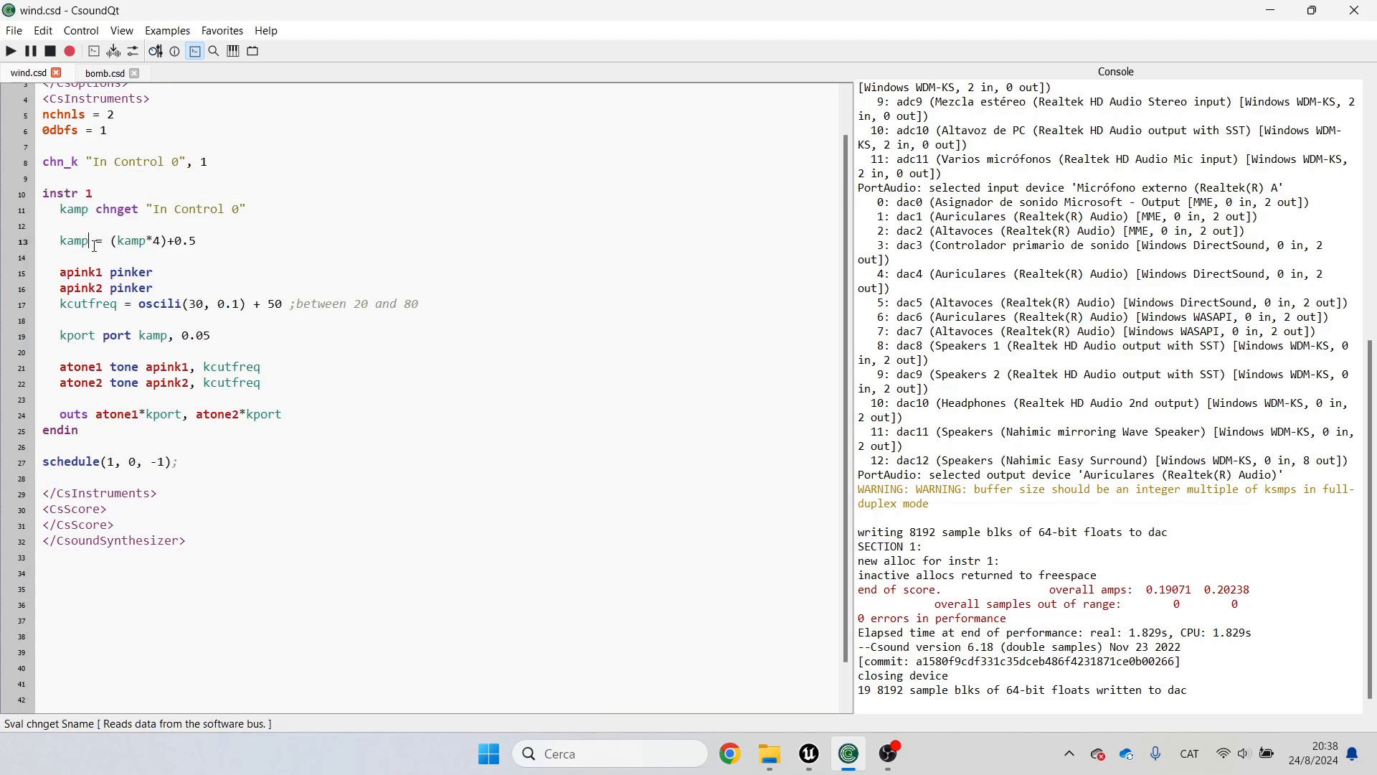
pyautogui.moveTo(215, 241); pyautogui.dragTo(111, 239)
pyautogui.click(111, 240)
pyautogui.click(195, 283)
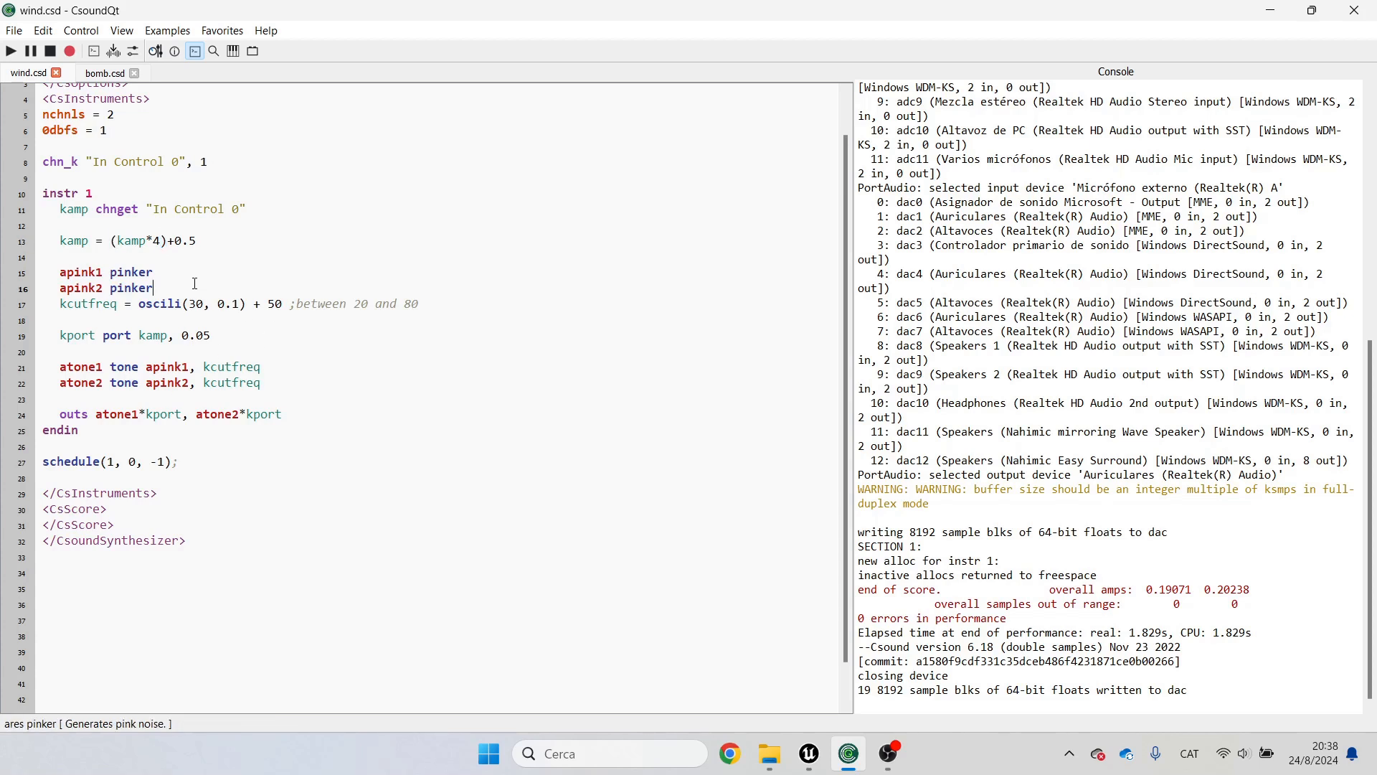
# Step: Examine the pinker noise generators and the oscili cutoff frequency line with its 20 to 80 comment
pyautogui.moveTo(45, 304); pyautogui.dragTo(222, 328)
pyautogui.click(402, 340)
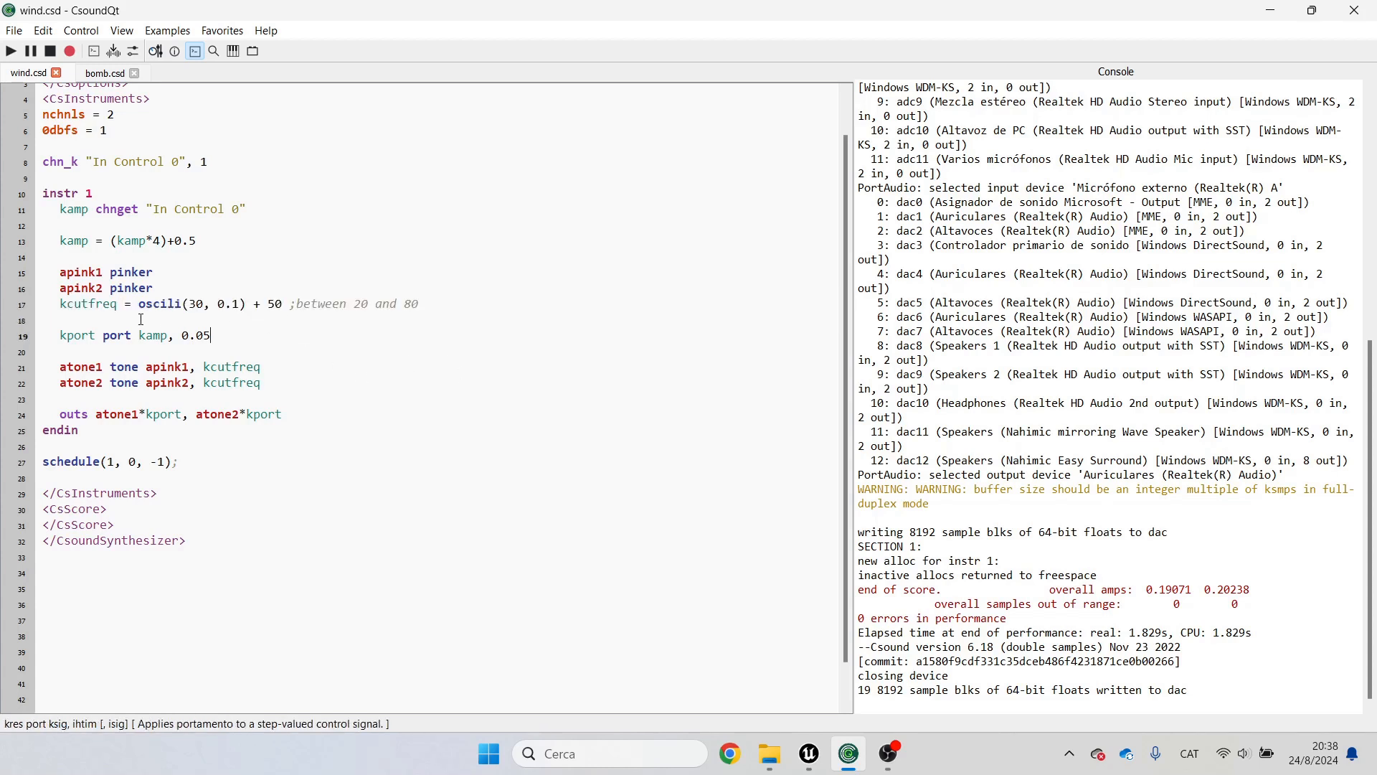
pyautogui.doubleClick(361, 303)
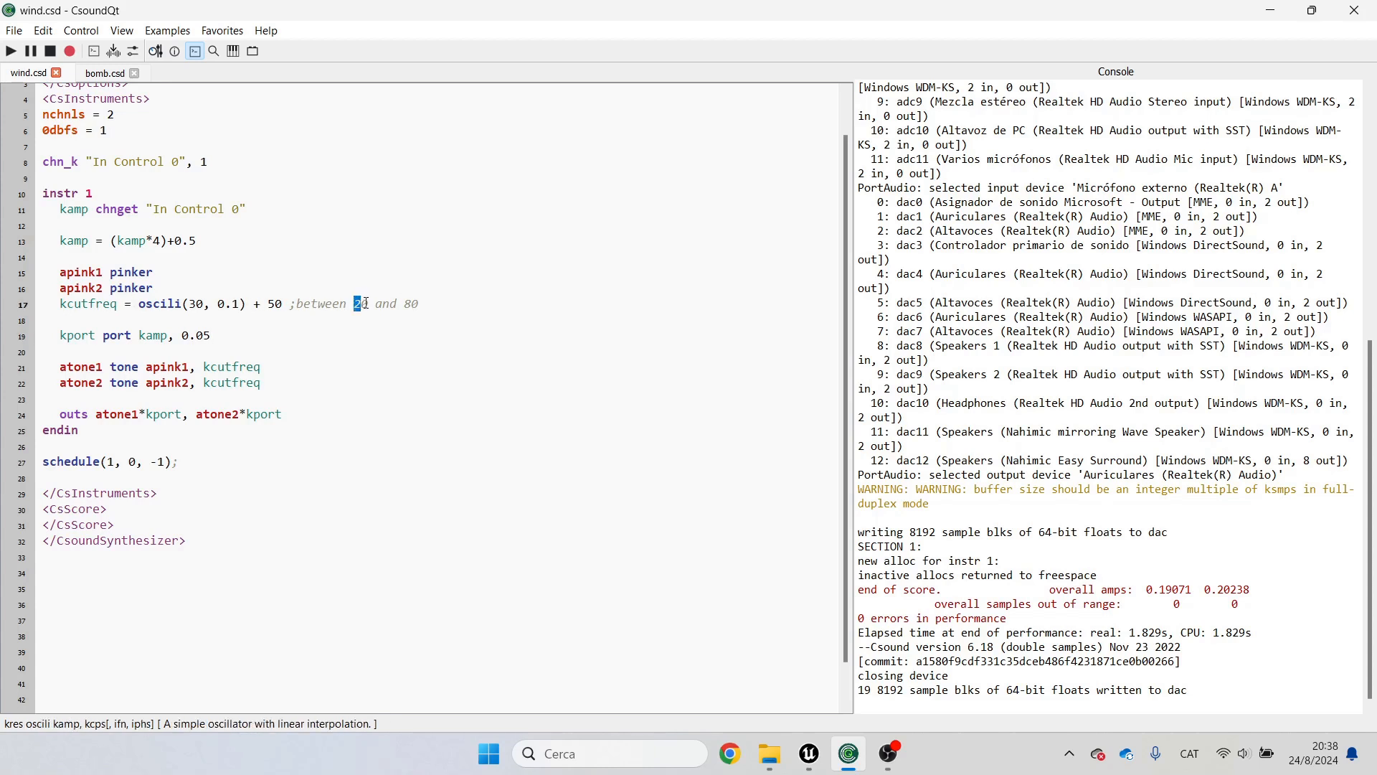
pyautogui.doubleClick(411, 304)
pyautogui.click(168, 306)
# Step: Examine the two tone low-pass filter lines applied to the pink noise
pyautogui.click(61, 368)
pyautogui.hotkey('shift', 'End')
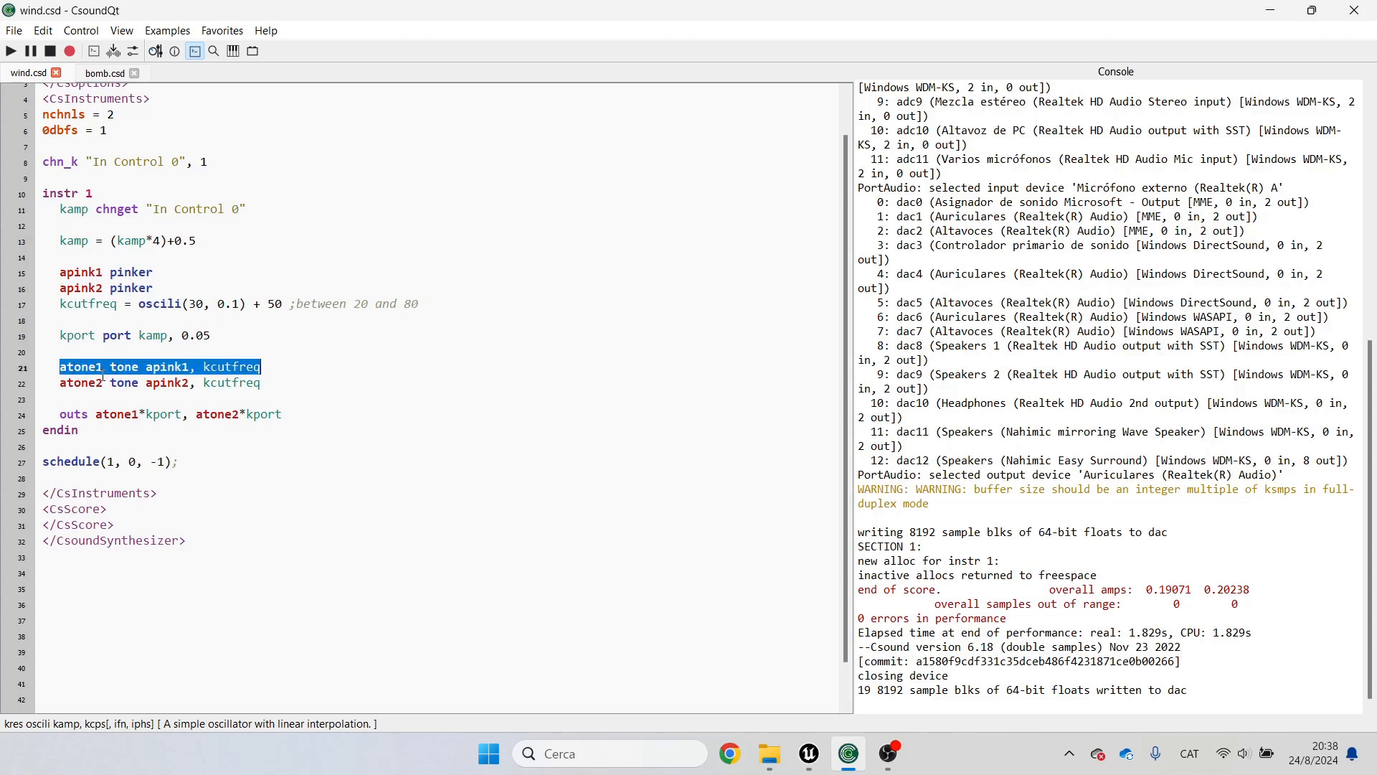
pyautogui.doubleClick(120, 368)
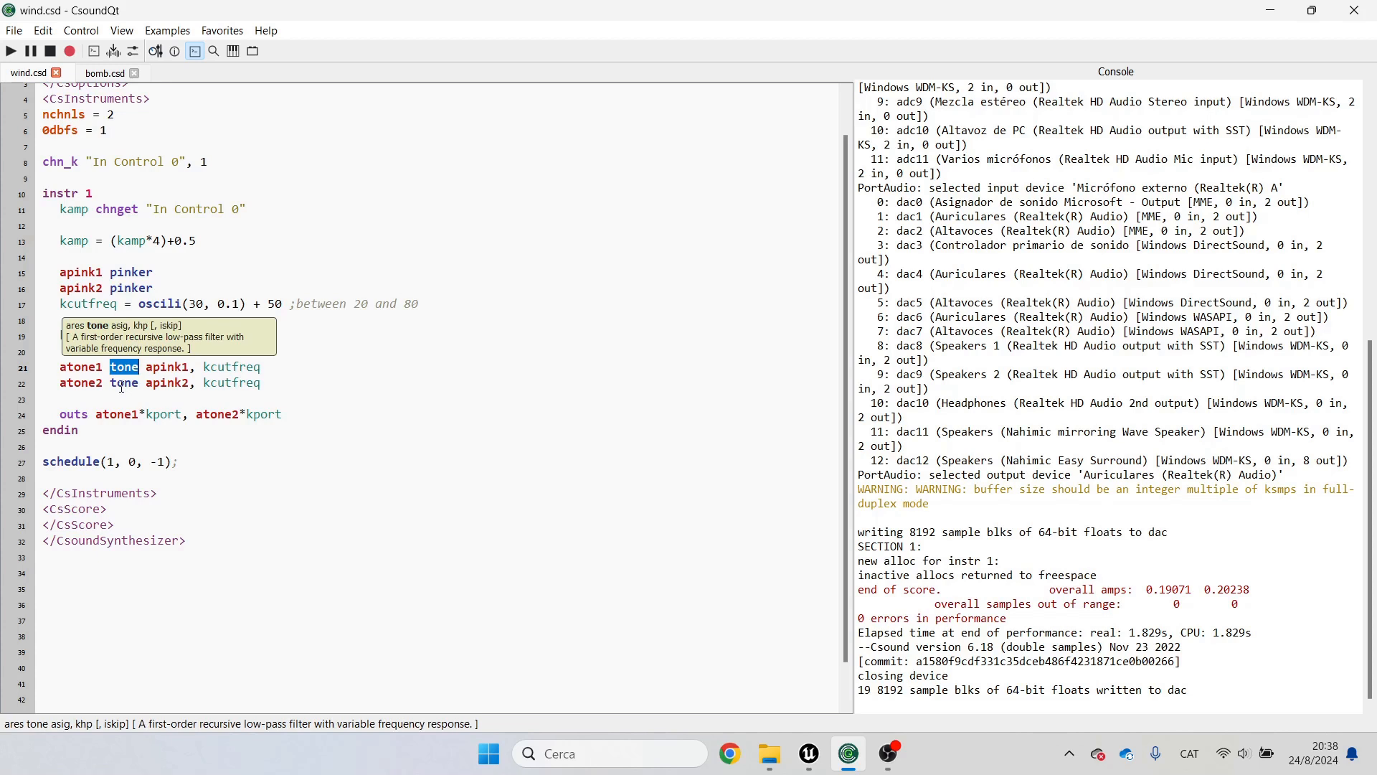
pyautogui.doubleClick(124, 383)
pyautogui.click(128, 393)
pyautogui.doubleClick(122, 368)
pyautogui.click(123, 382)
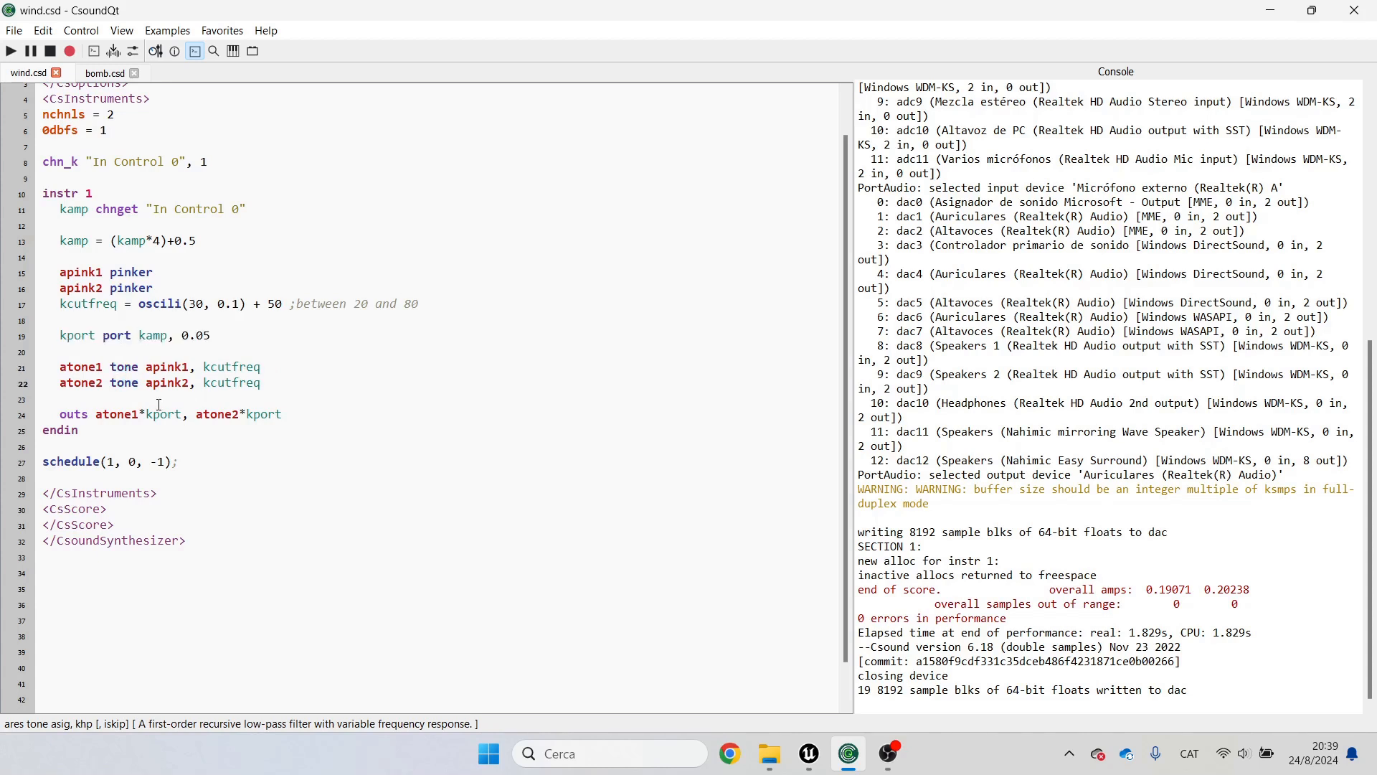
# Step: Examine the port line that smooths the kamp amplitude value
pyautogui.moveTo(61, 335); pyautogui.dragTo(211, 335)
pyautogui.click(204, 342)
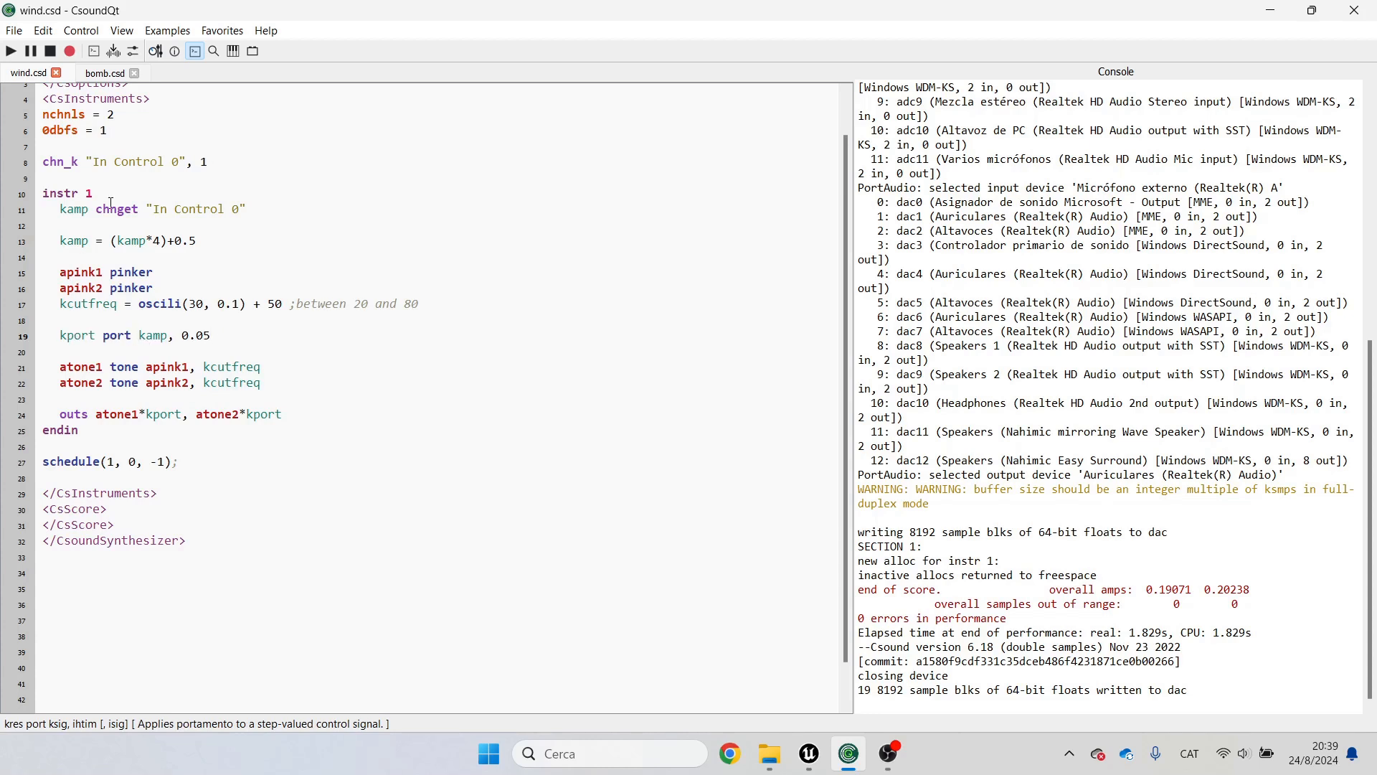
pyautogui.doubleClick(154, 335)
pyautogui.doubleClick(118, 336)
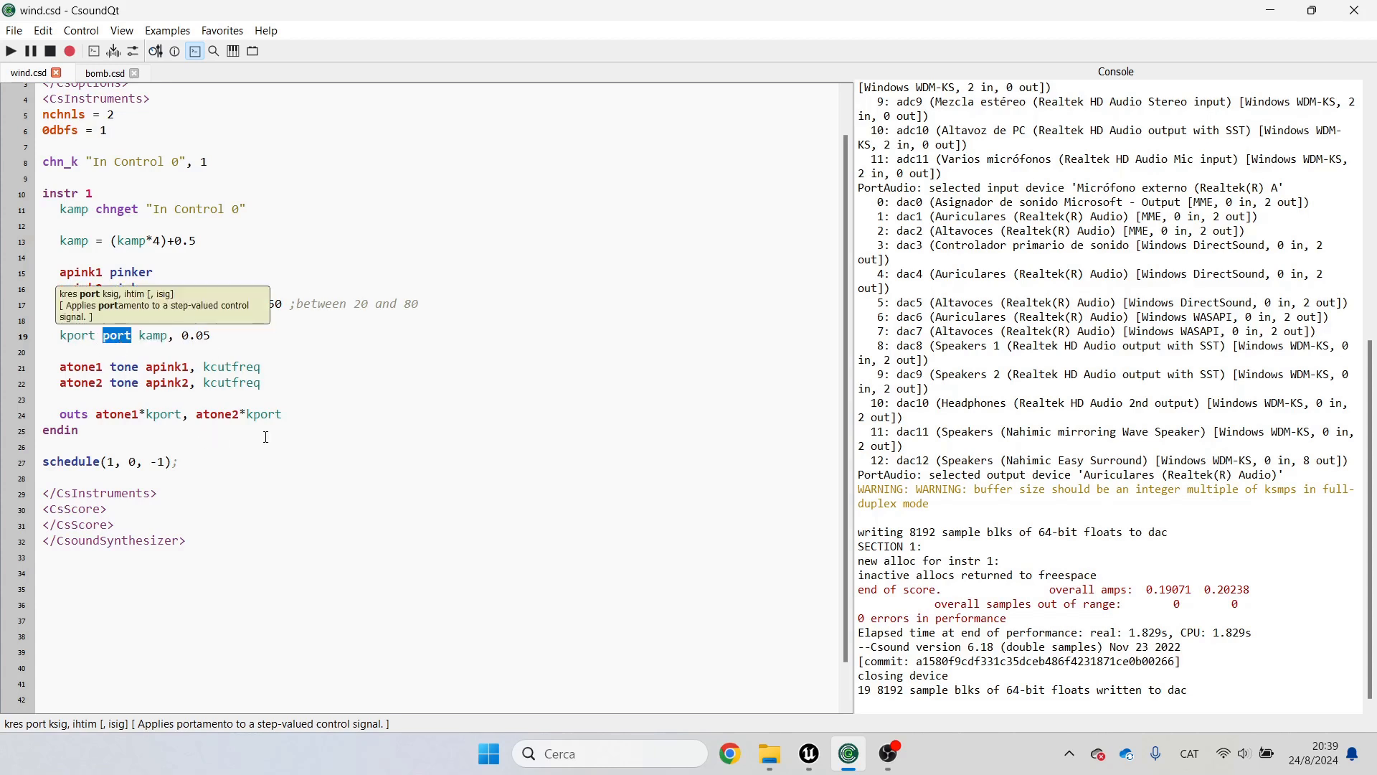
# Step: Examine the outs line multiplying both filtered signals by kport, then minimize CsoundQt
pyautogui.moveTo(283, 415); pyautogui.dragTo(62, 414)
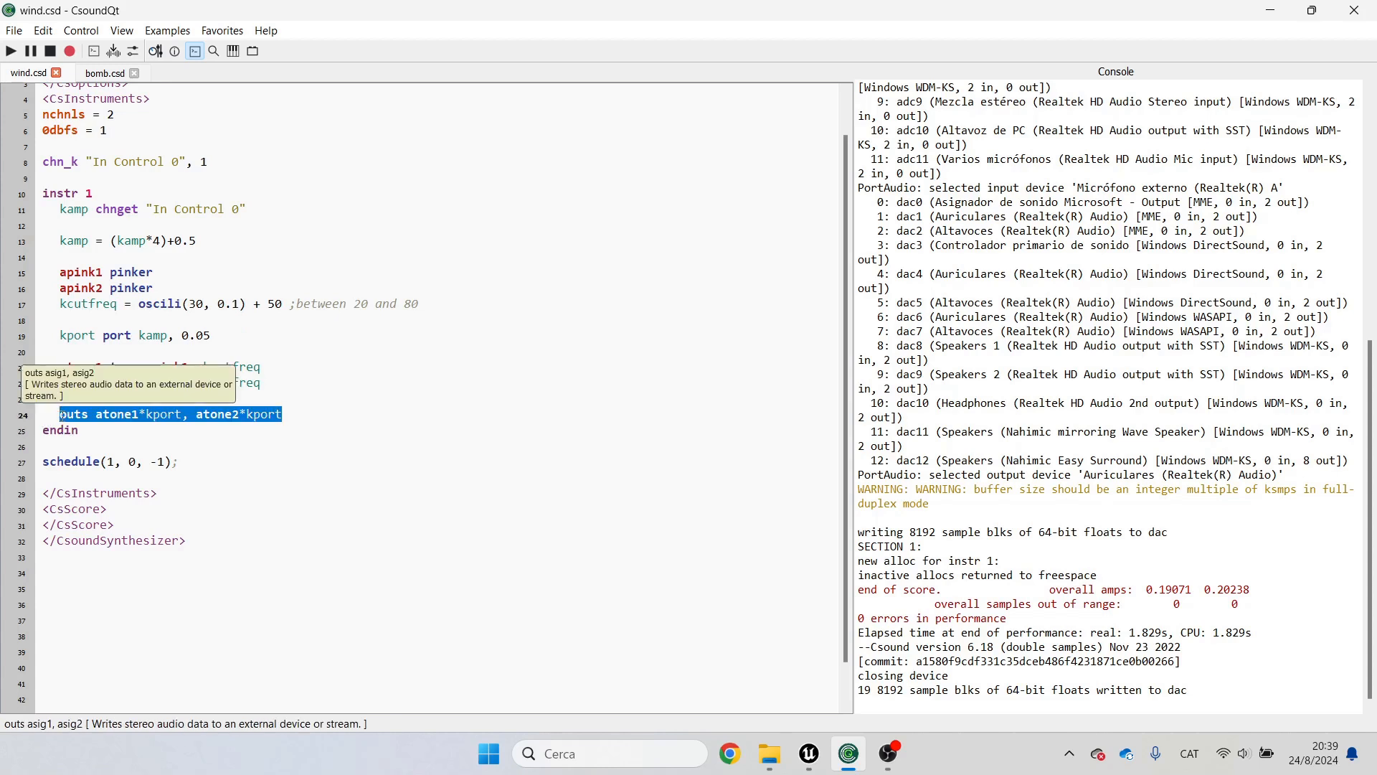
pyautogui.click(61, 414)
pyautogui.click(137, 436)
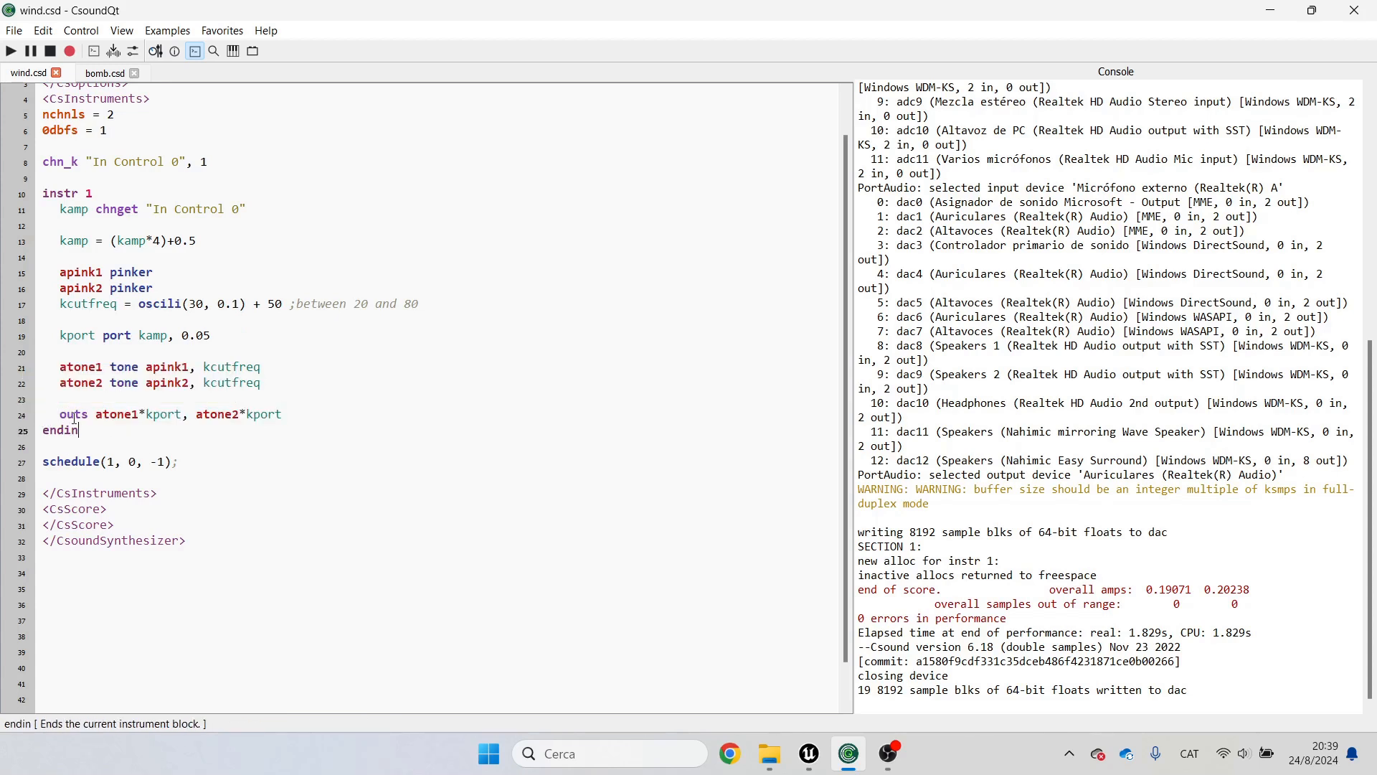
pyautogui.moveTo(63, 416); pyautogui.dragTo(289, 416)
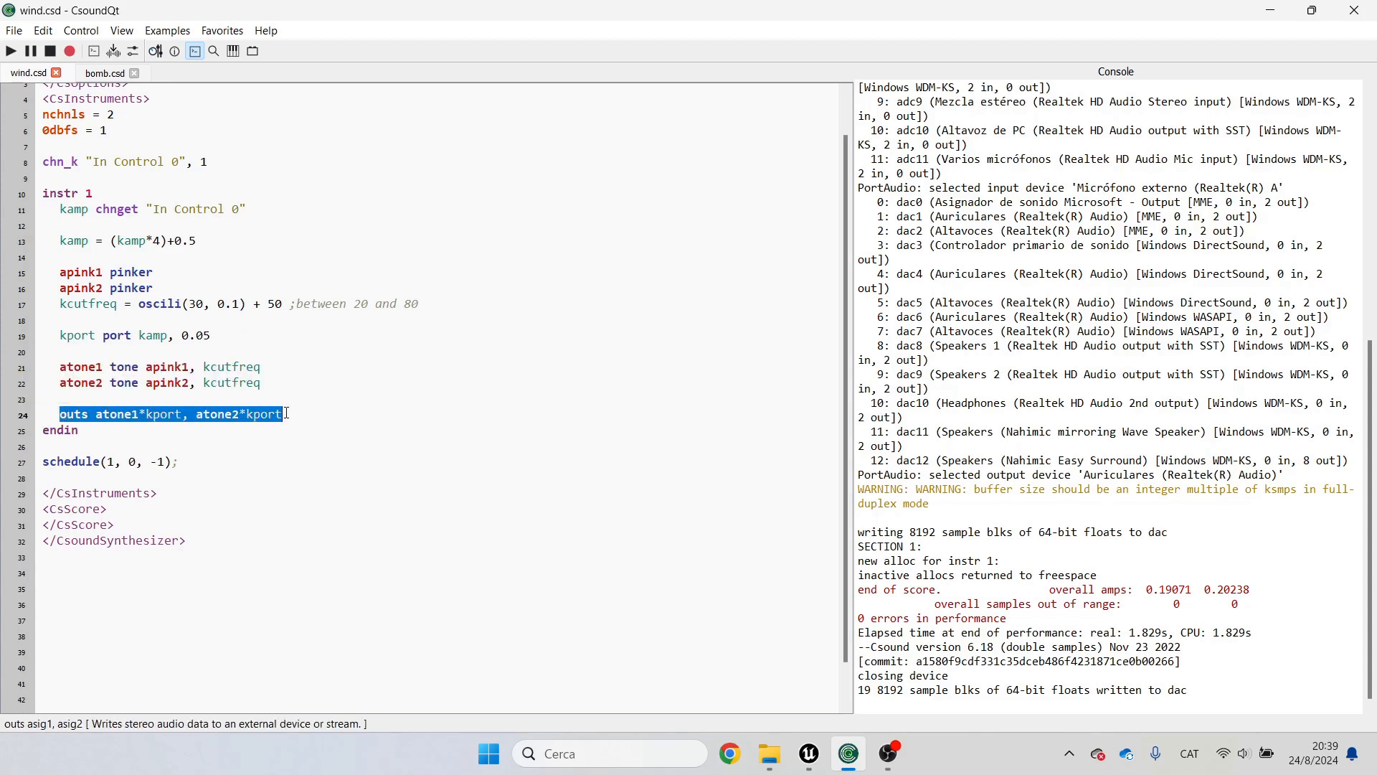
pyautogui.click(289, 417)
pyautogui.doubleClick(157, 416)
pyautogui.doubleClick(172, 420)
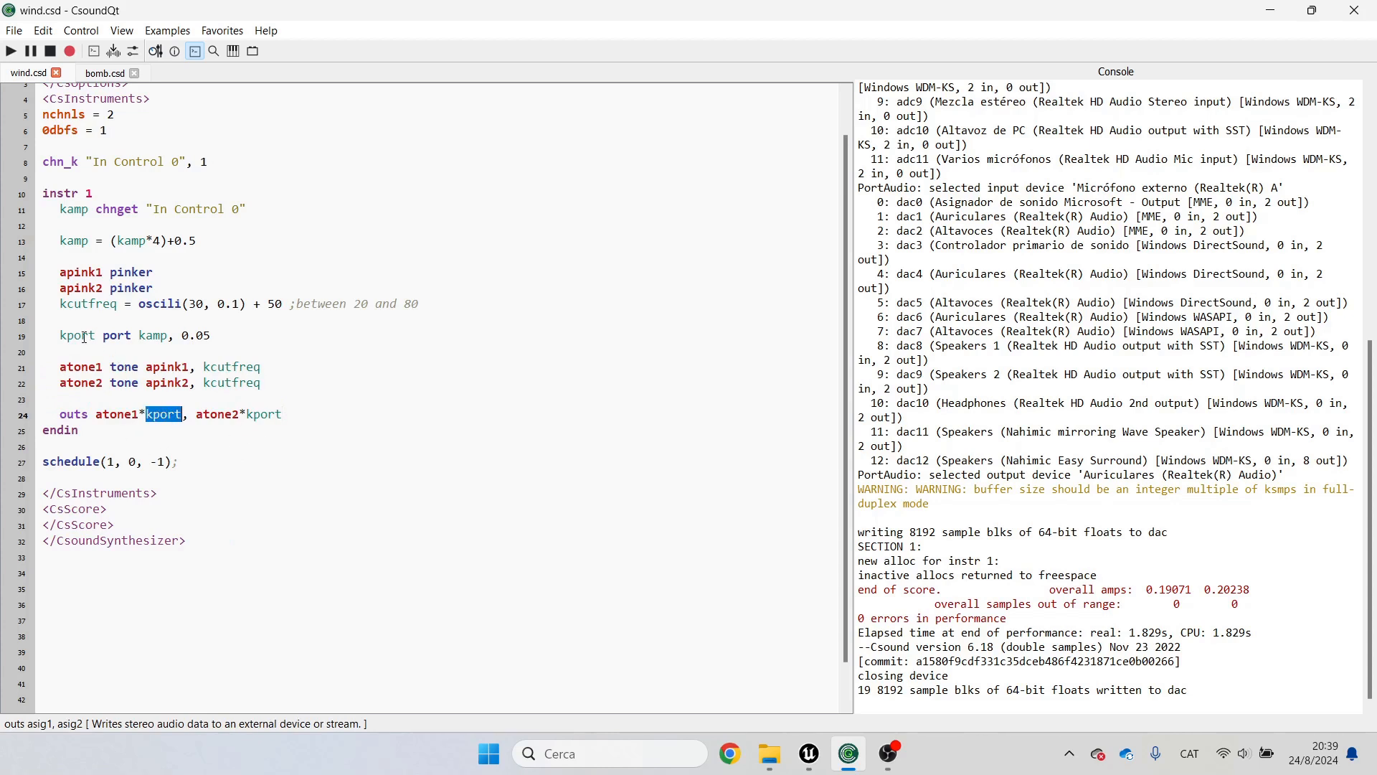
pyautogui.doubleClick(82, 336)
pyautogui.doubleClick(155, 415)
pyautogui.click(1274, 12)
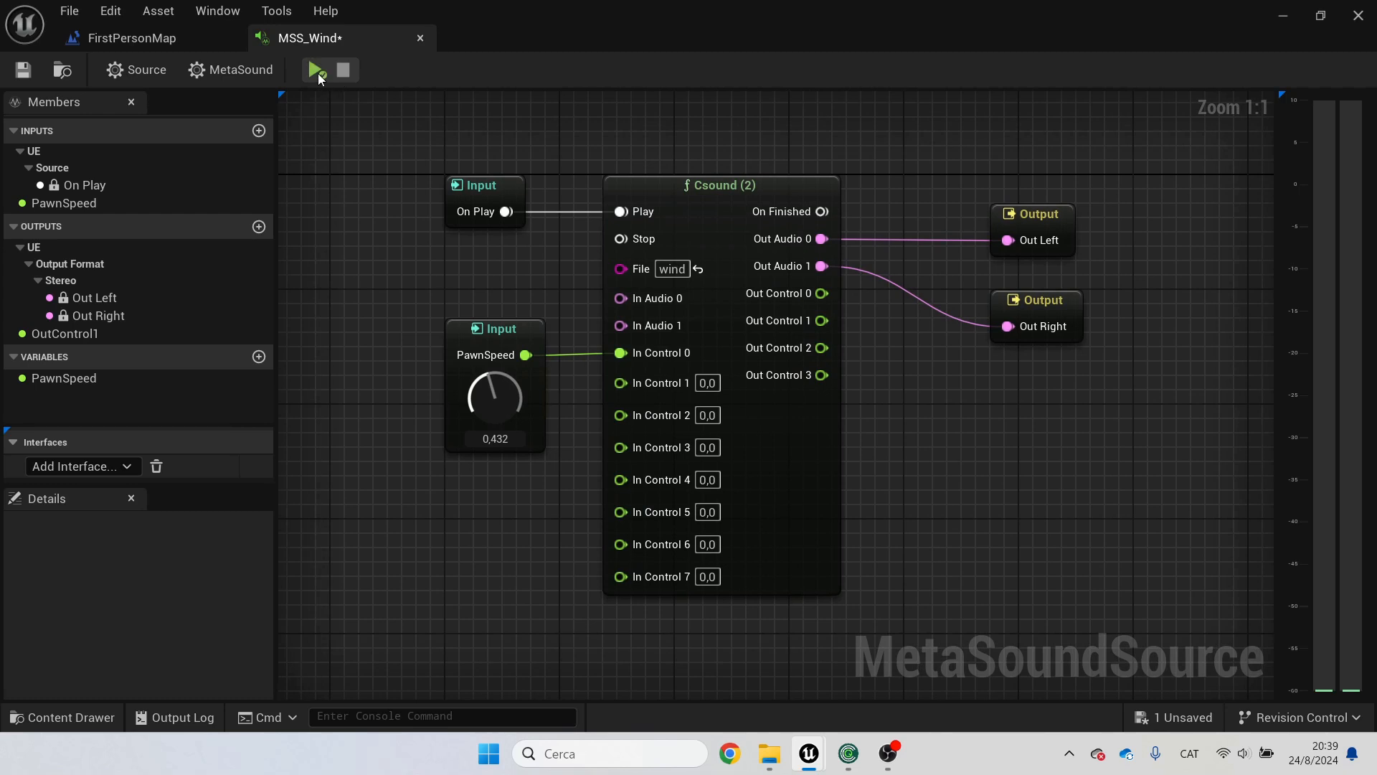
# Step: Preview the MSS_Wind sound while turning the PawnSpeed knob, stop playback and save the MetaSound
pyautogui.click(317, 70)
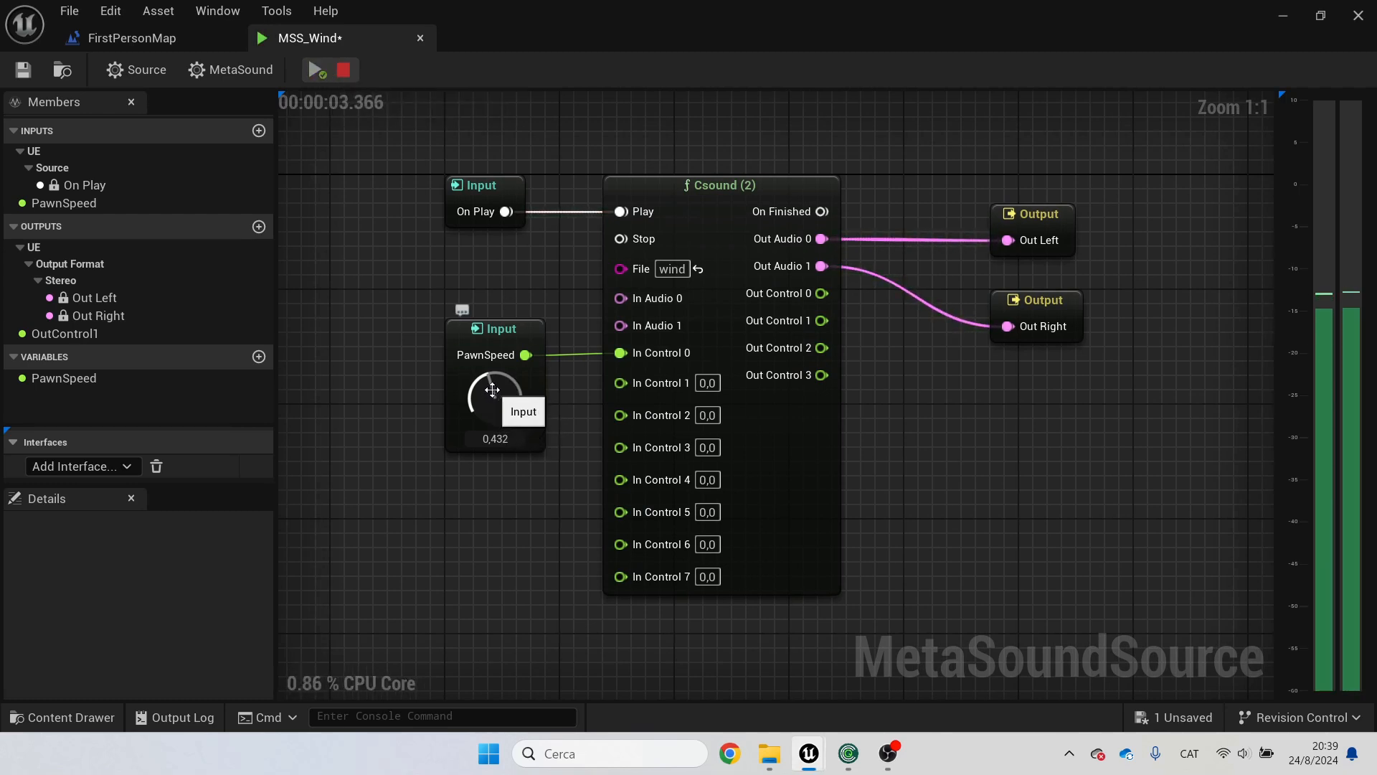
pyautogui.moveTo(493, 389); pyautogui.dragTo(485, 356)
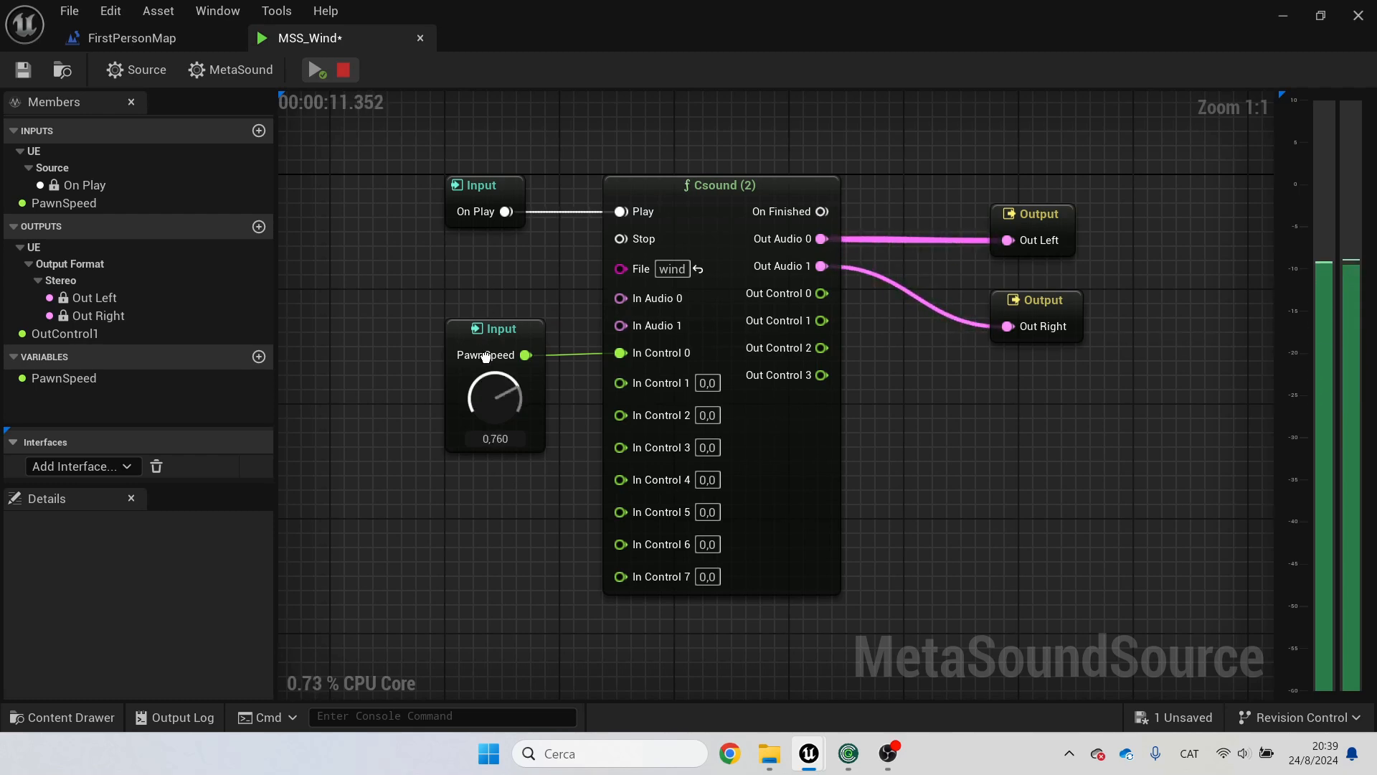
pyautogui.moveTo(498, 471); pyautogui.dragTo(490, 385)
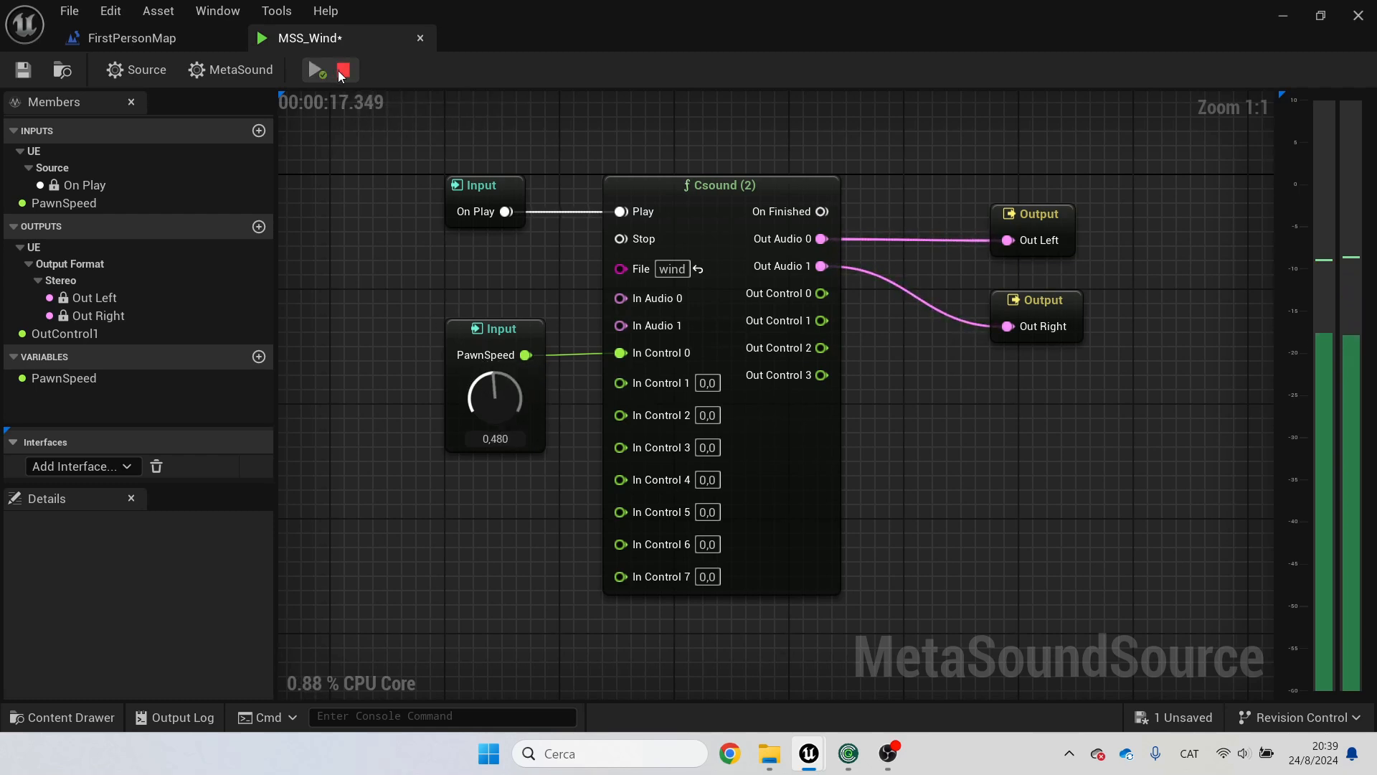
pyautogui.click(342, 71)
pyautogui.hotkey('ctrl', 's')
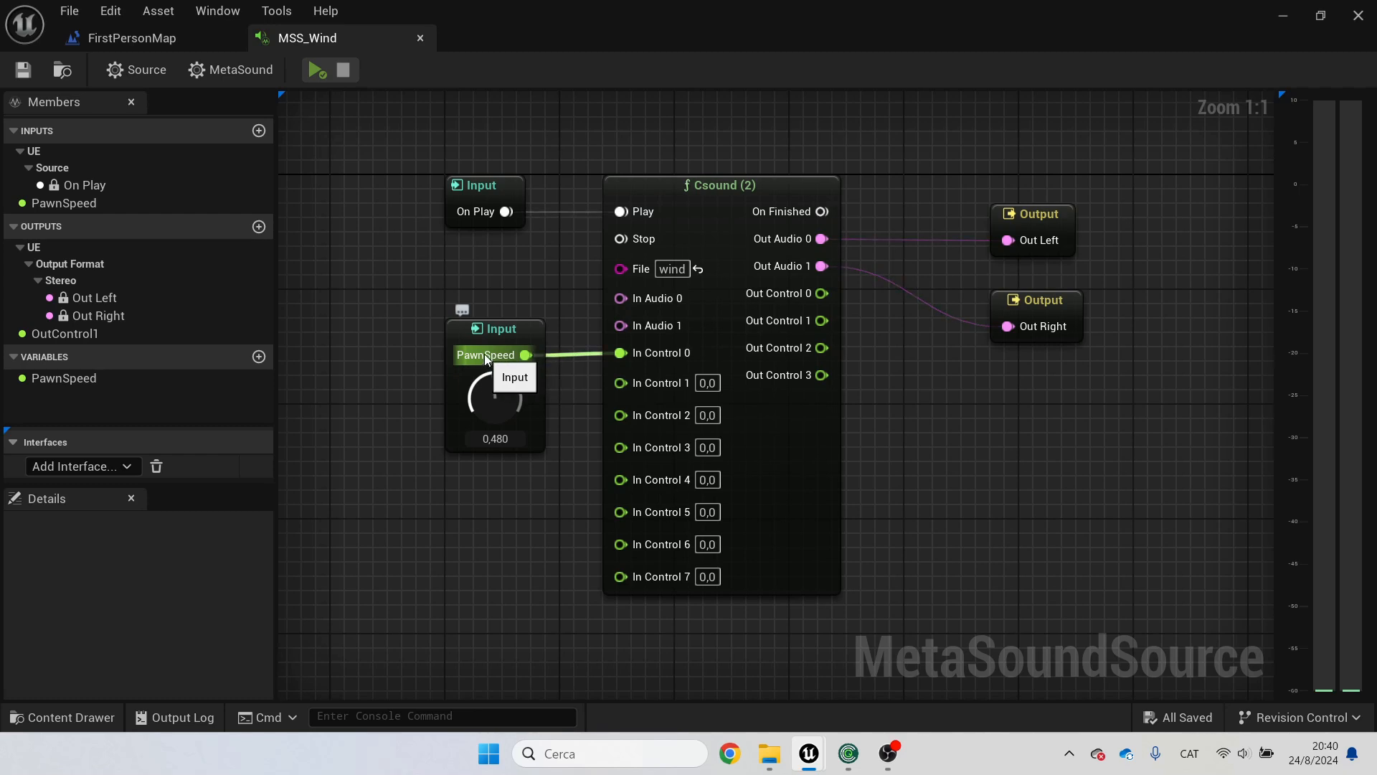
# Step: Open the Level Blueprint for FirstPersonMap
pyautogui.click(180, 41)
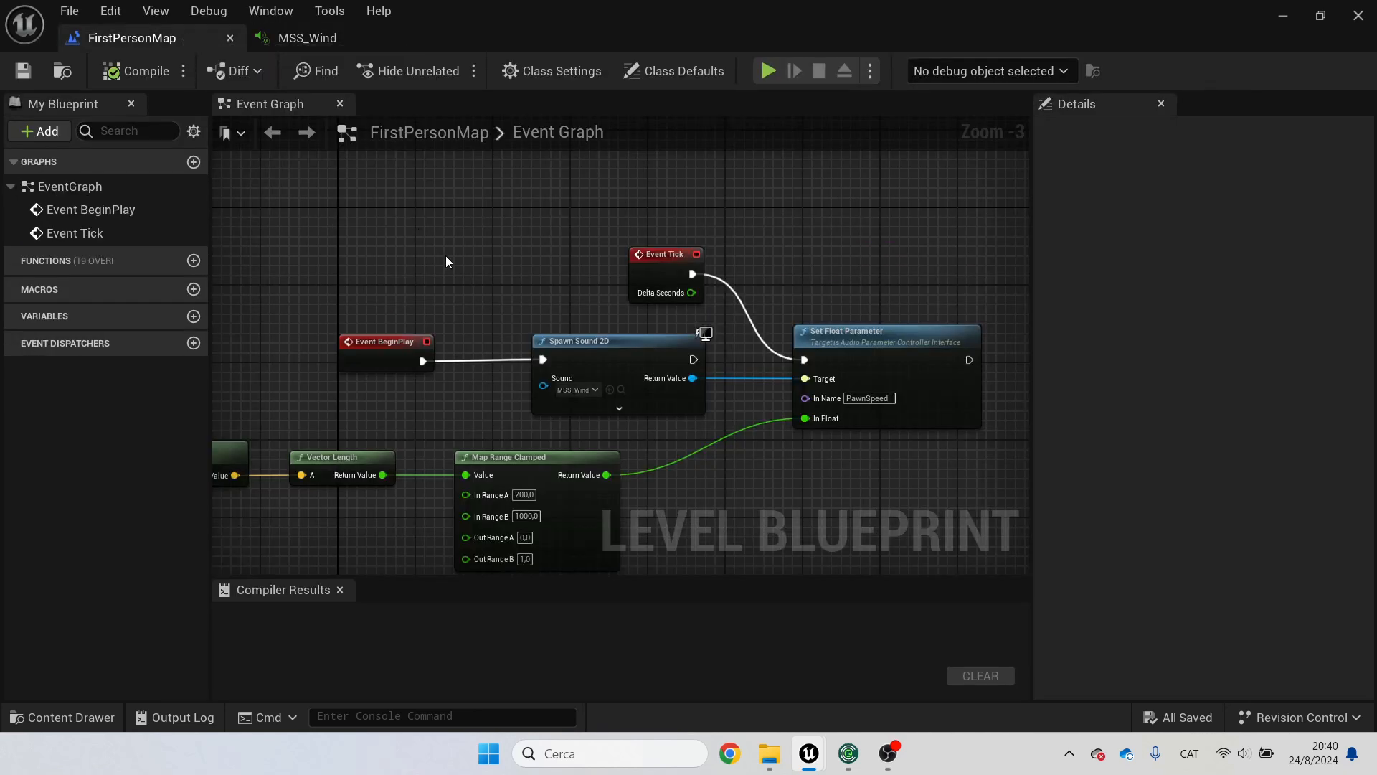
pyautogui.click(1283, 18)
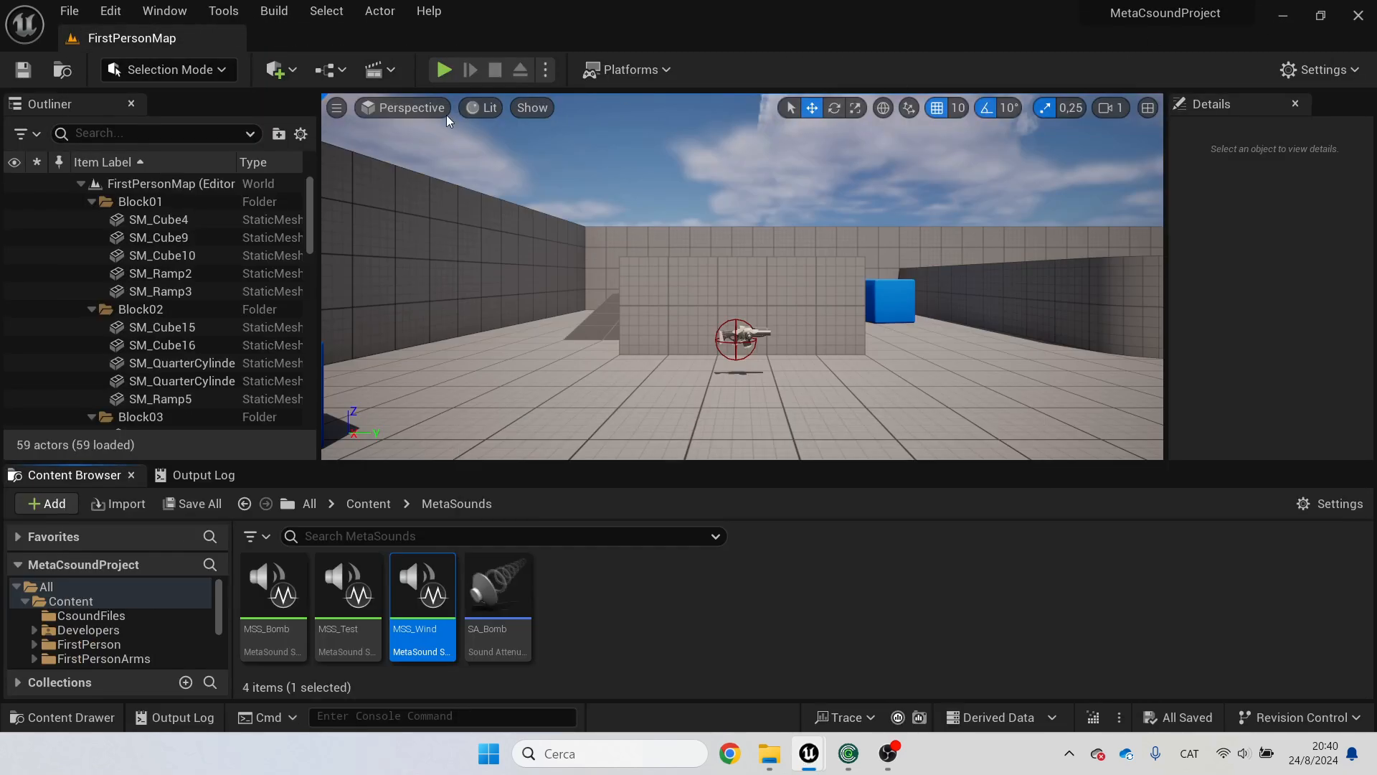
pyautogui.click(334, 70)
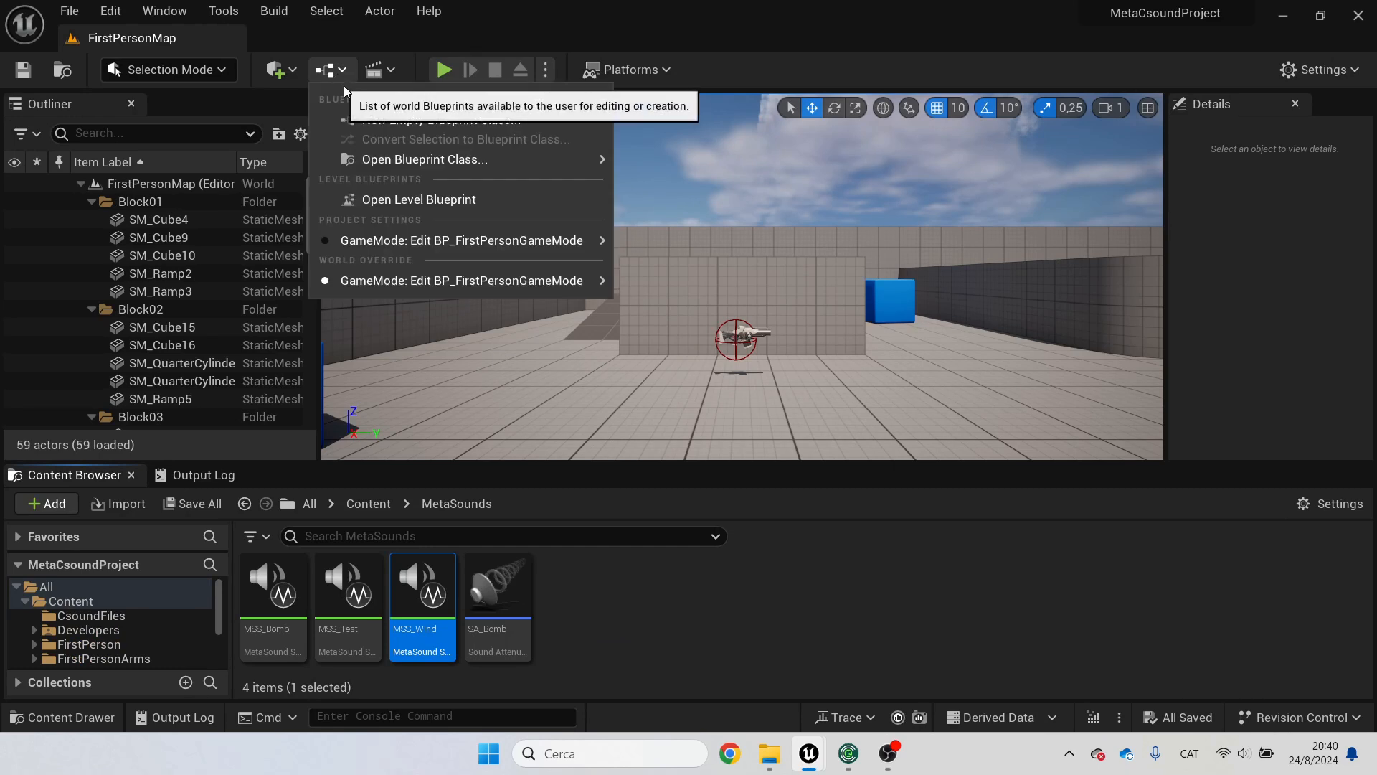
pyautogui.click(412, 203)
# Step: Examine the Level Blueprint nodes that spawn MSS_Wind and set its PawnSpeed parameter from the player's velocity
pyautogui.moveTo(429, 421); pyautogui.dragTo(462, 333, button='right')
pyautogui.moveTo(378, 385); pyautogui.dragTo(606, 375, button='right')
pyautogui.scroll(1, 560, 376)
pyautogui.moveTo(500, 360); pyautogui.dragTo(556, 385, button='right')
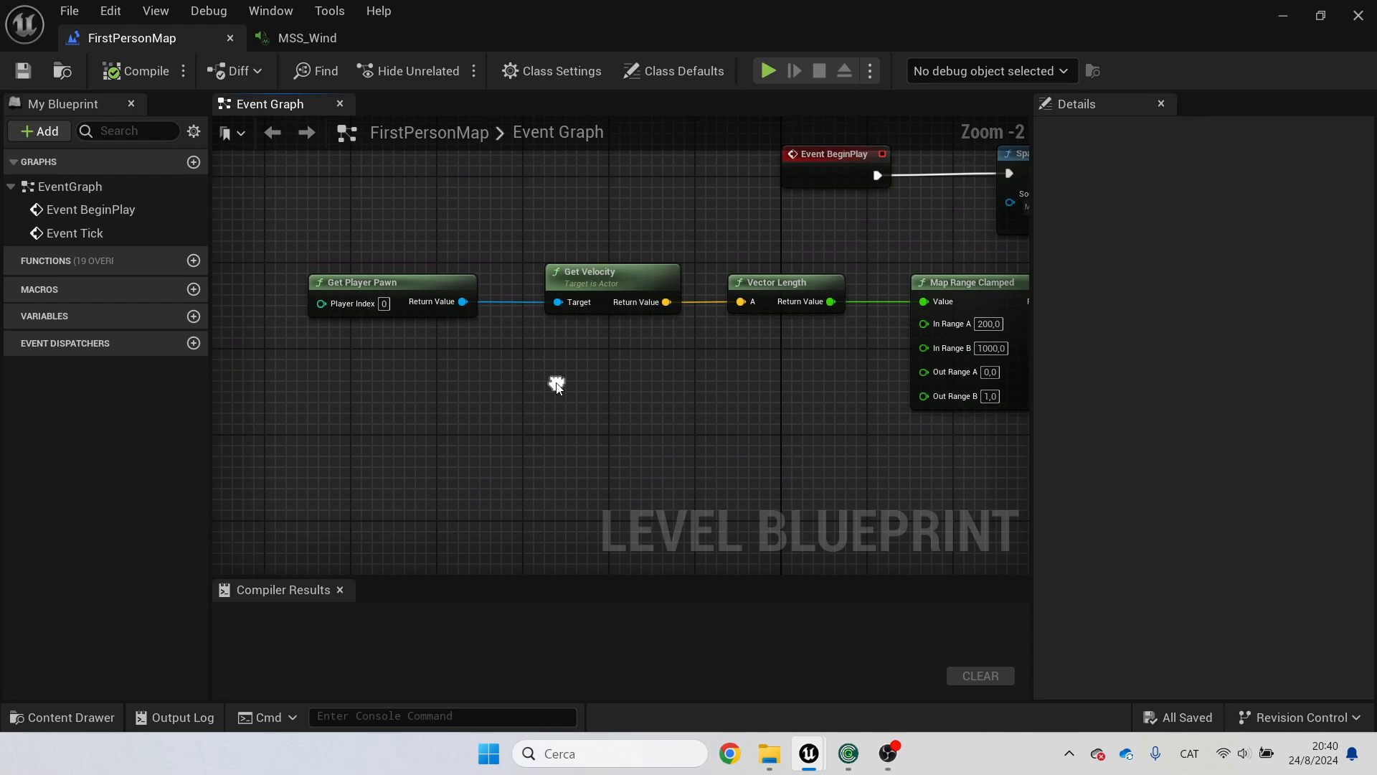
pyautogui.moveTo(591, 248); pyautogui.dragTo(420, 255, button='right')
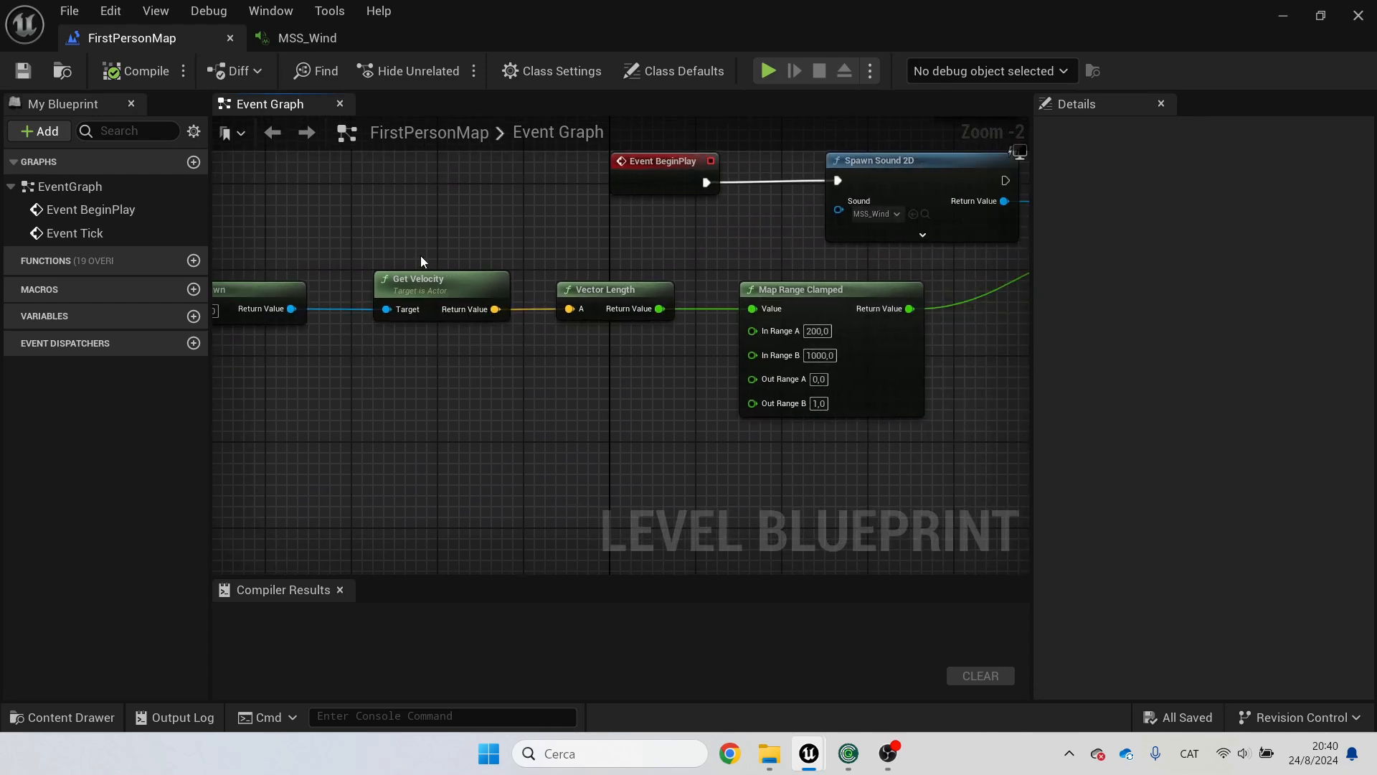
pyautogui.moveTo(735, 373); pyautogui.dragTo(512, 385, button='right')
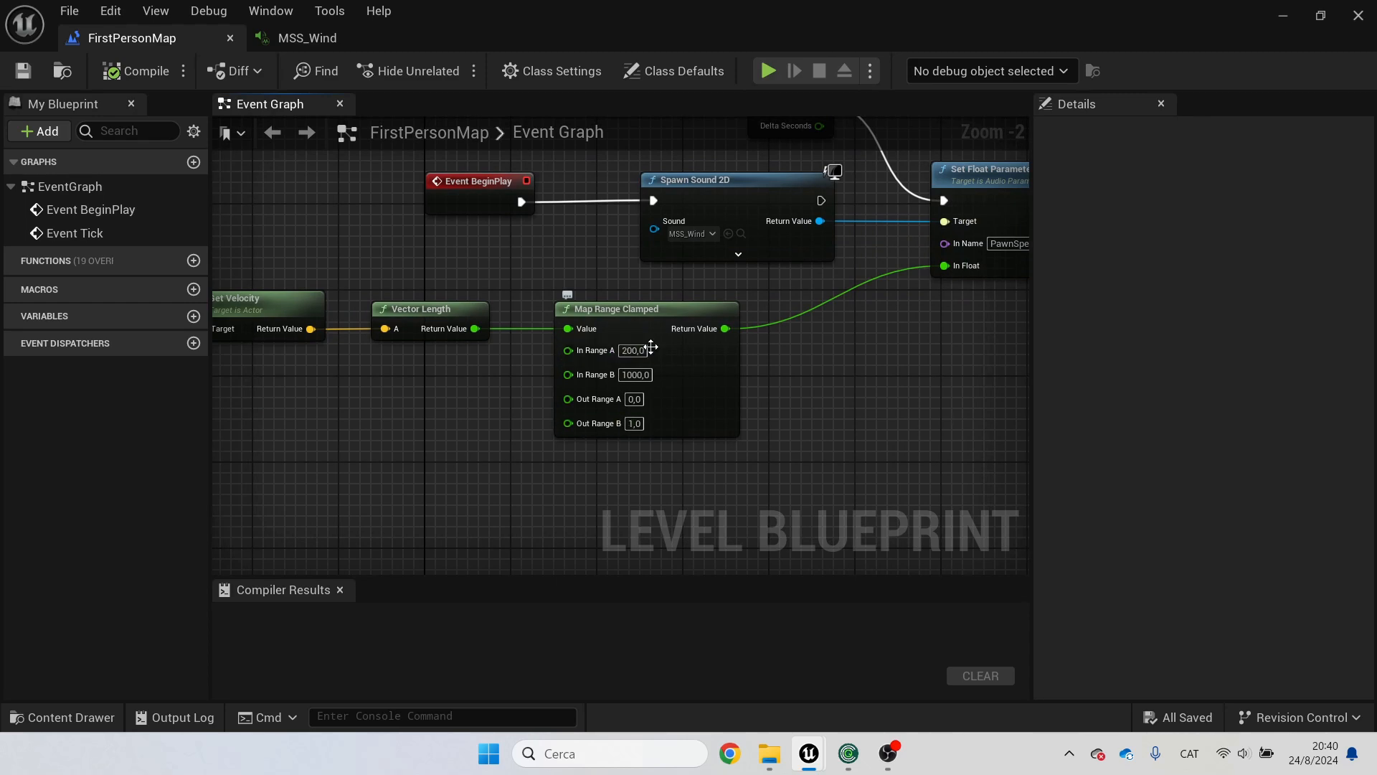
pyautogui.moveTo(892, 363); pyautogui.dragTo(834, 537, button='right')
pyautogui.moveTo(587, 256); pyautogui.dragTo(513, 223, button='right')
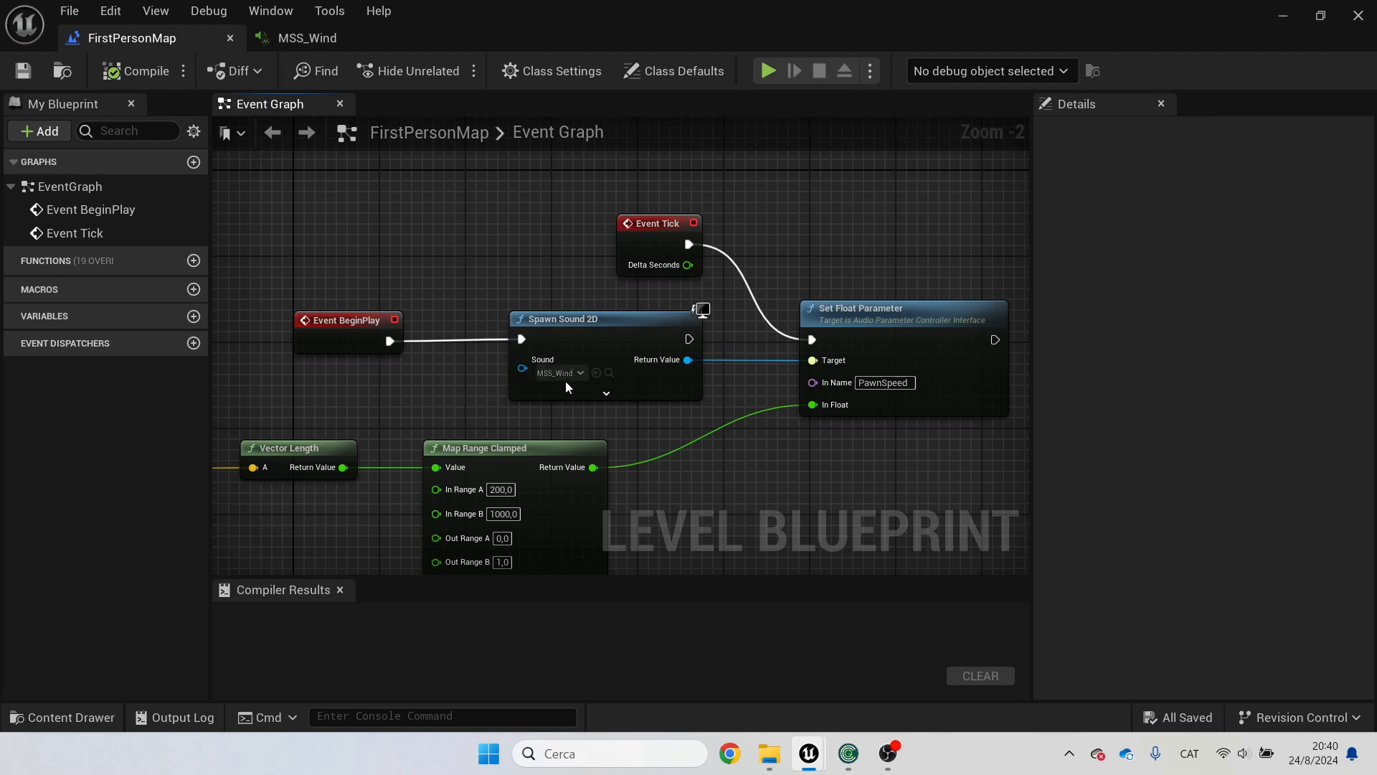
pyautogui.moveTo(413, 372); pyautogui.dragTo(363, 380, button='right')
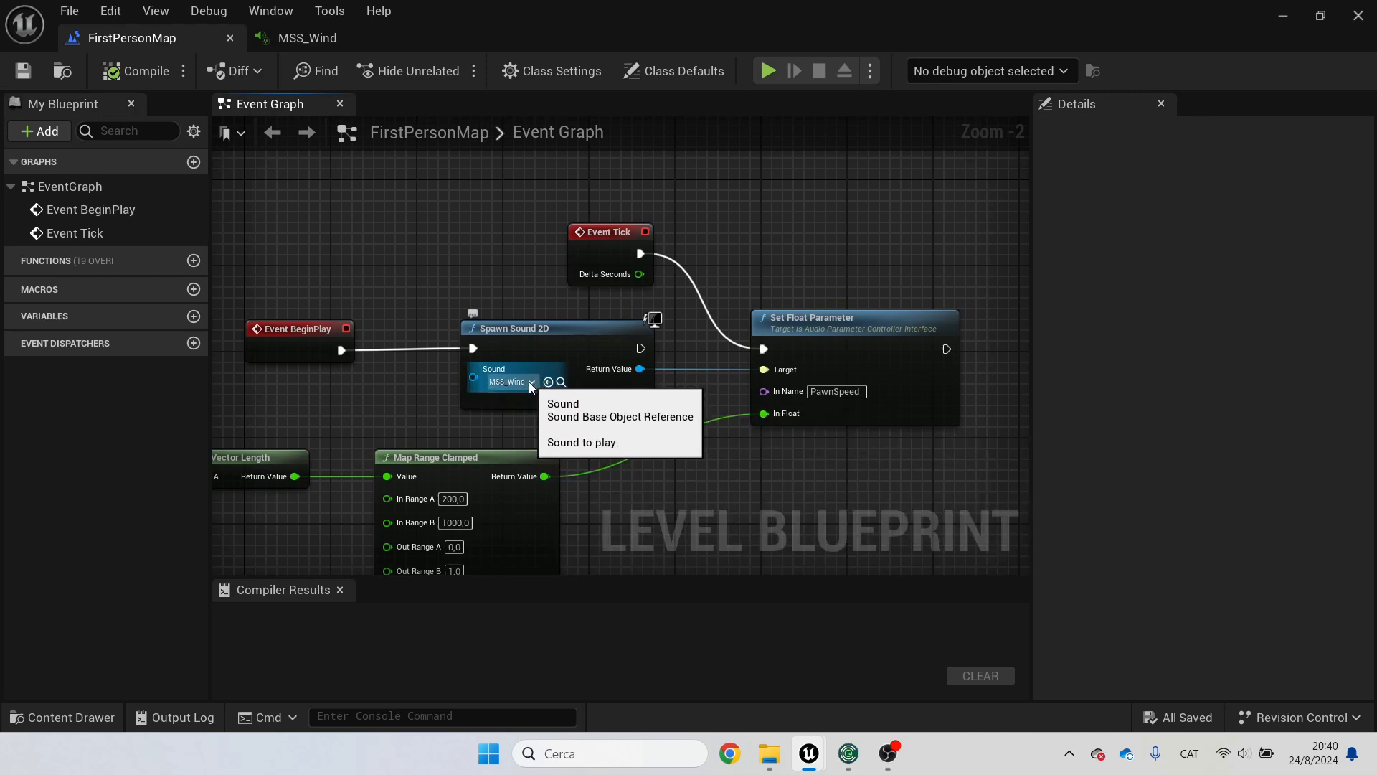
pyautogui.moveTo(690, 392); pyautogui.dragTo(559, 394, button='right')
pyautogui.scroll(1, 602, 370)
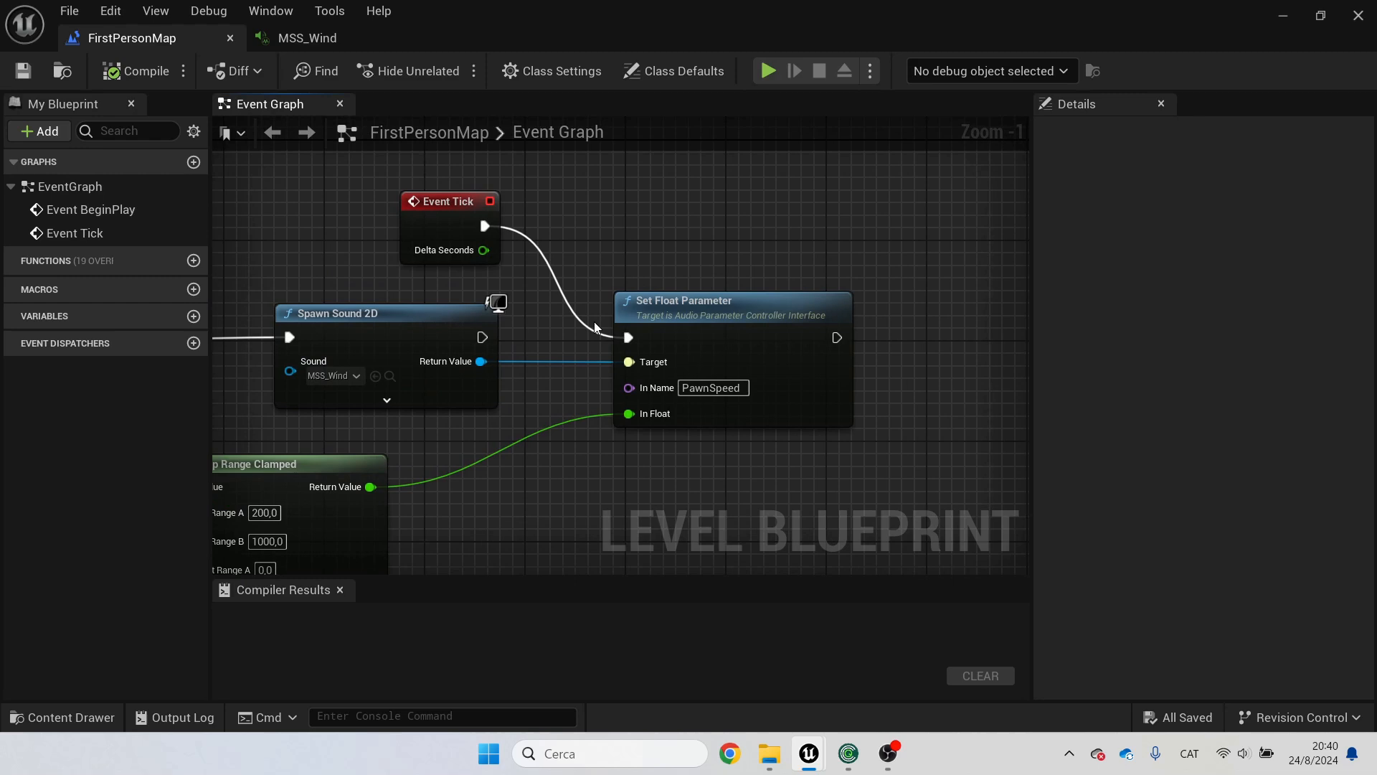
# Step: Examine how the Map Range Clamped node feeds the PawnSpeed Set Float Parameter, then minimize the Blueprint editor window
pyautogui.moveTo(617, 439); pyautogui.dragTo(593, 408, button='right')
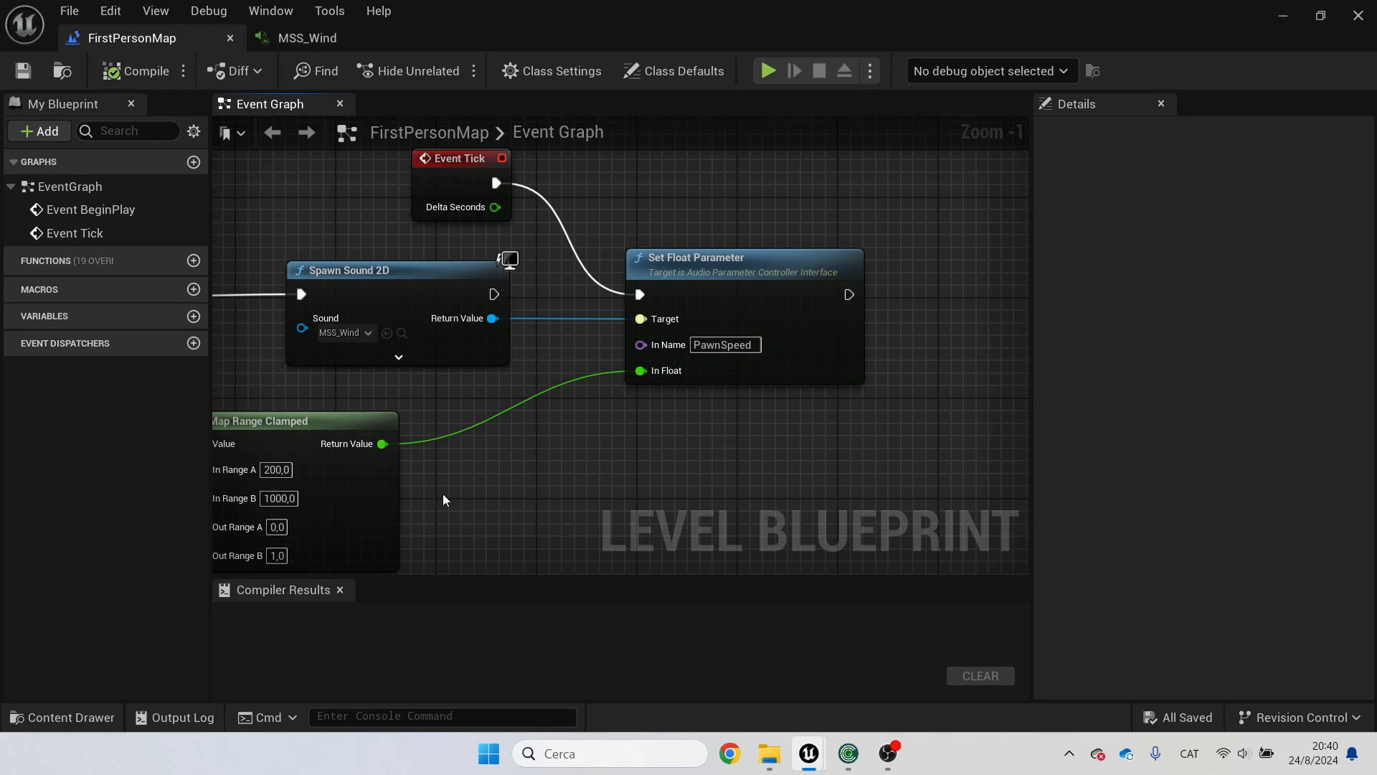
pyautogui.moveTo(445, 497); pyautogui.dragTo(759, 344, button='right')
pyautogui.moveTo(360, 352); pyautogui.dragTo(269, 393, button='right')
pyautogui.moveTo(867, 392); pyautogui.dragTo(666, 451, button='right')
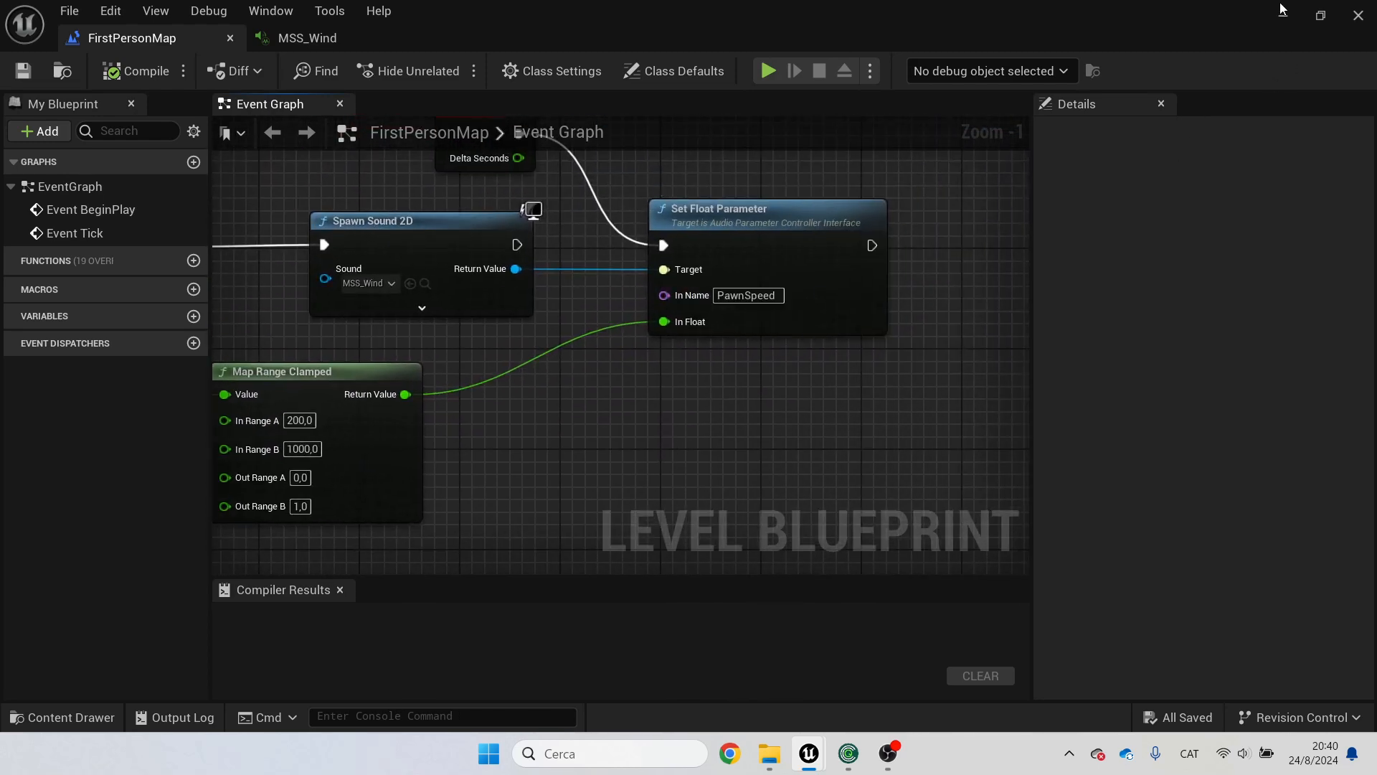
pyautogui.click(336, 39)
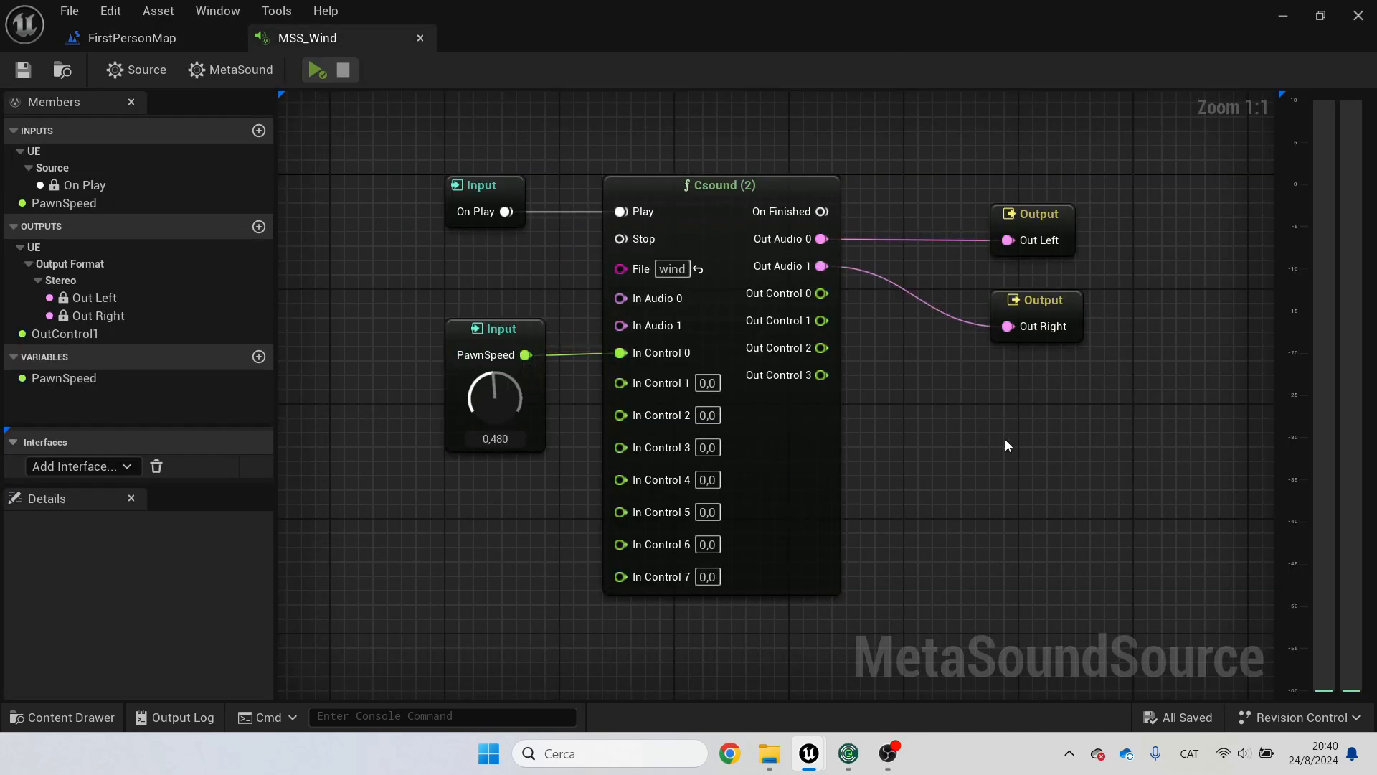
pyautogui.click(1283, 16)
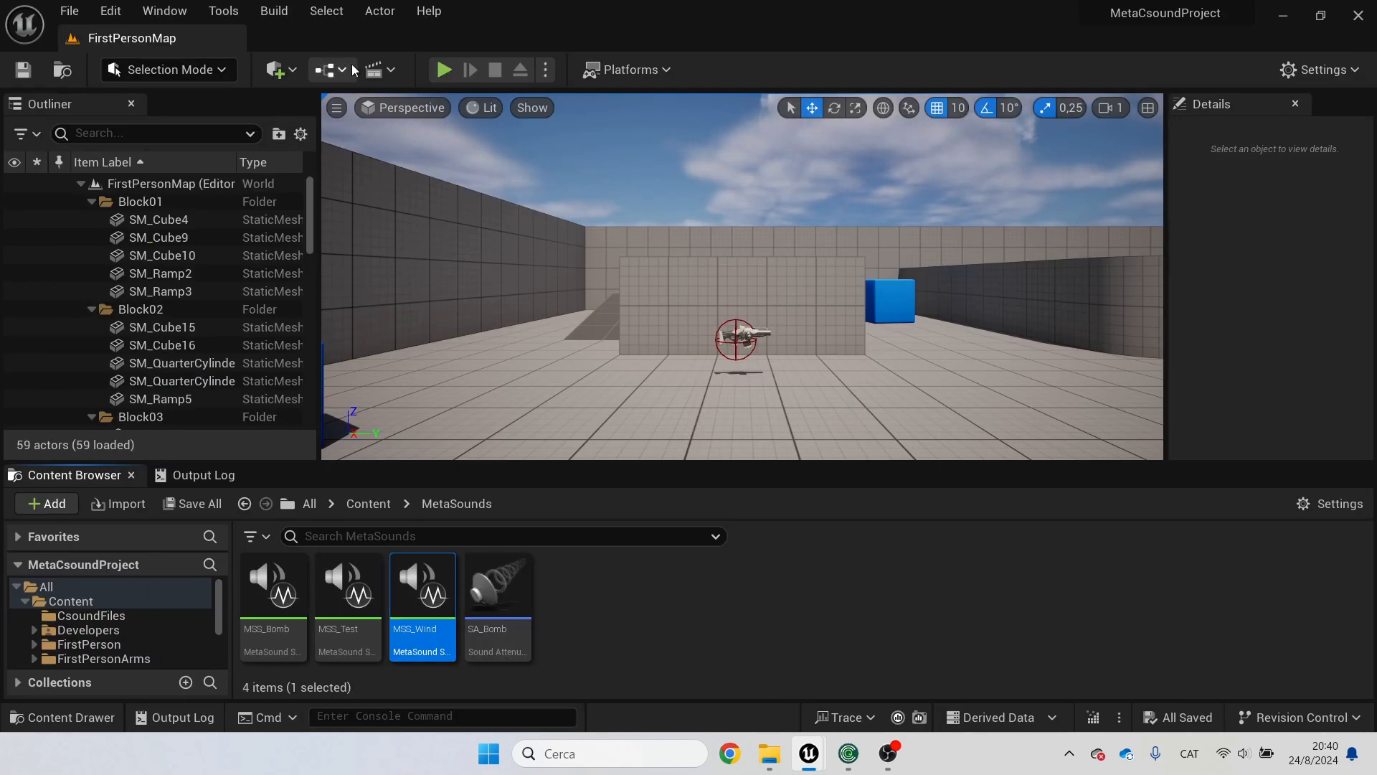
# Step: Reopen the Level Blueprint and examine the Get Player Pawn, Get Velocity, Vector Length and Map Range Clamped chain, then minimize it
pyautogui.click(326, 70)
pyautogui.click(429, 201)
pyautogui.moveTo(535, 486); pyautogui.dragTo(830, 375, button='right')
pyautogui.moveTo(389, 412); pyautogui.dragTo(514, 383, button='right')
pyautogui.moveTo(306, 380); pyautogui.dragTo(421, 388, button='right')
pyautogui.moveTo(695, 403); pyautogui.dragTo(549, 413, button='right')
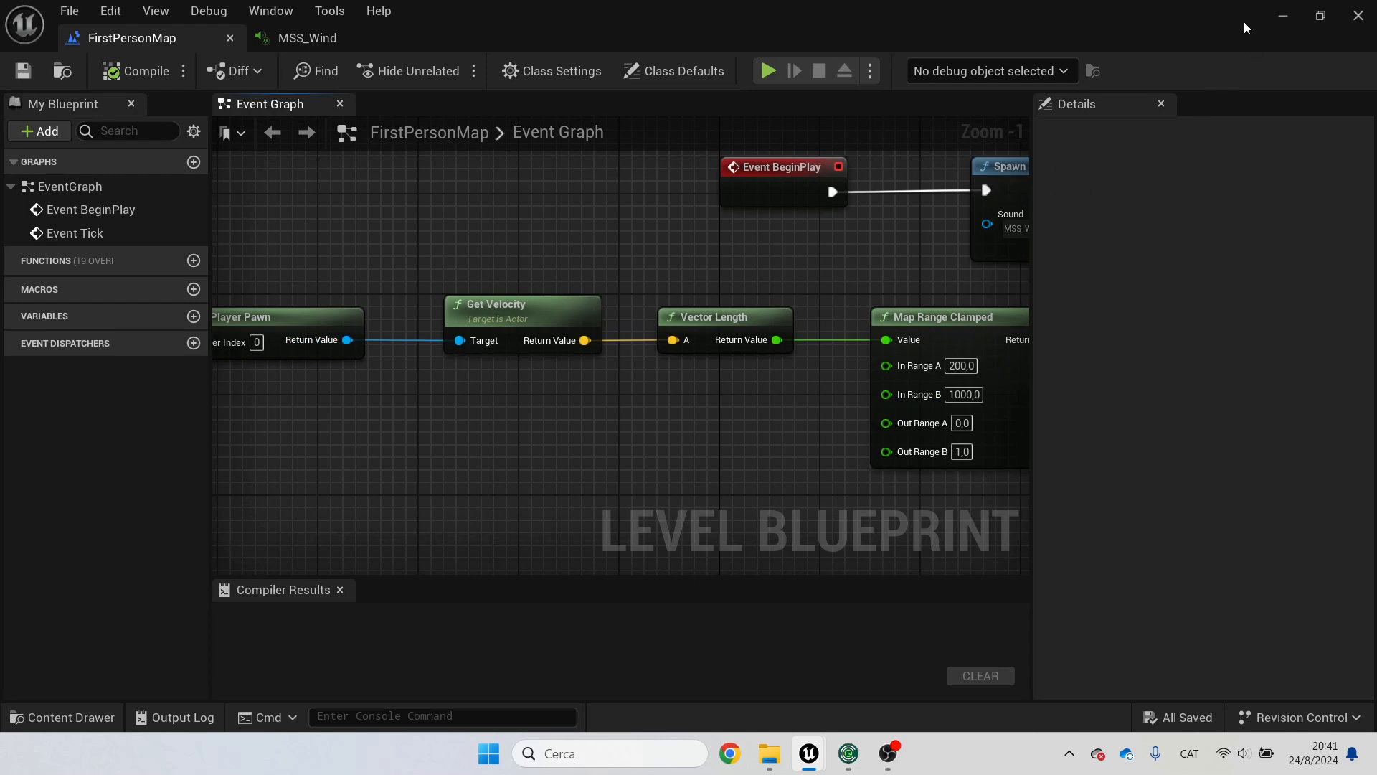
pyautogui.click(1283, 15)
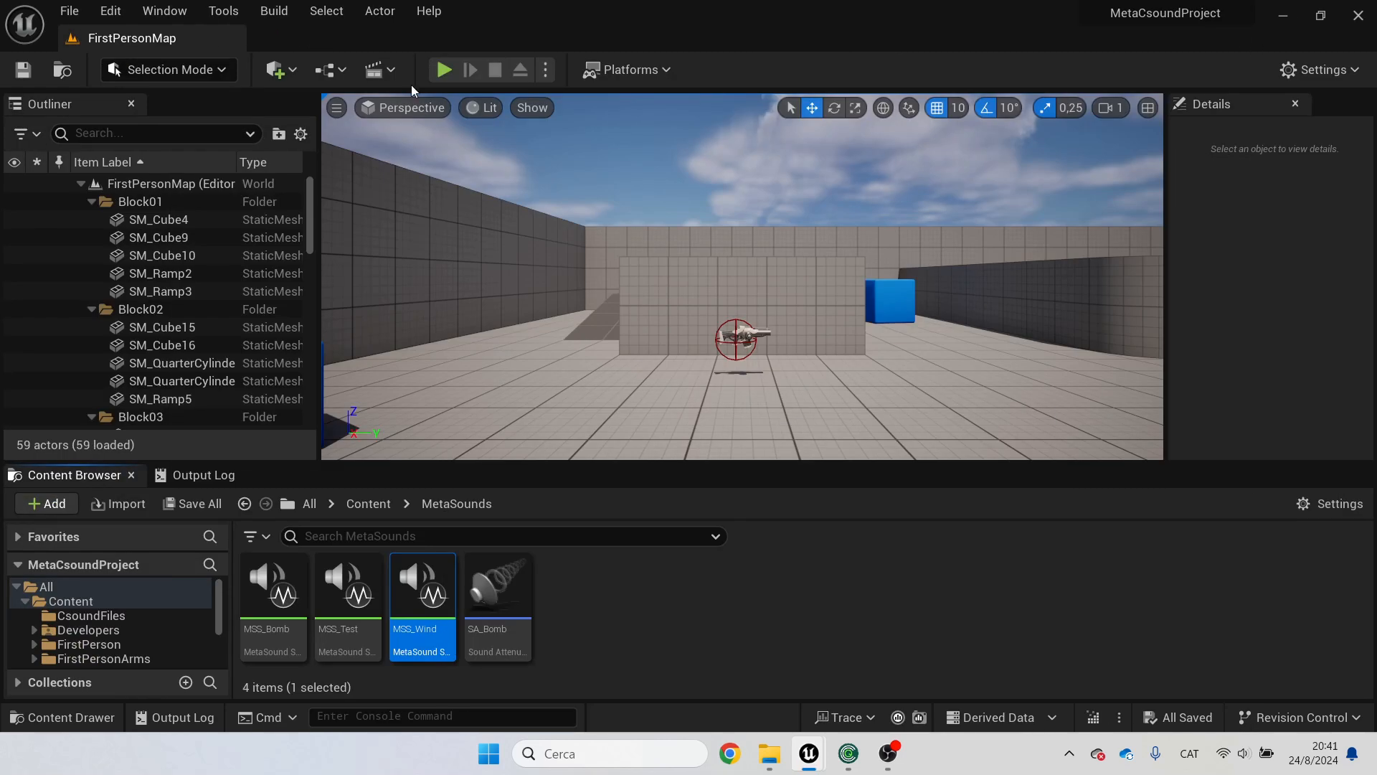
# Step: Play the level, run the character forward around the map to hear the wind respond, then stop play
pyautogui.click(579, 208)
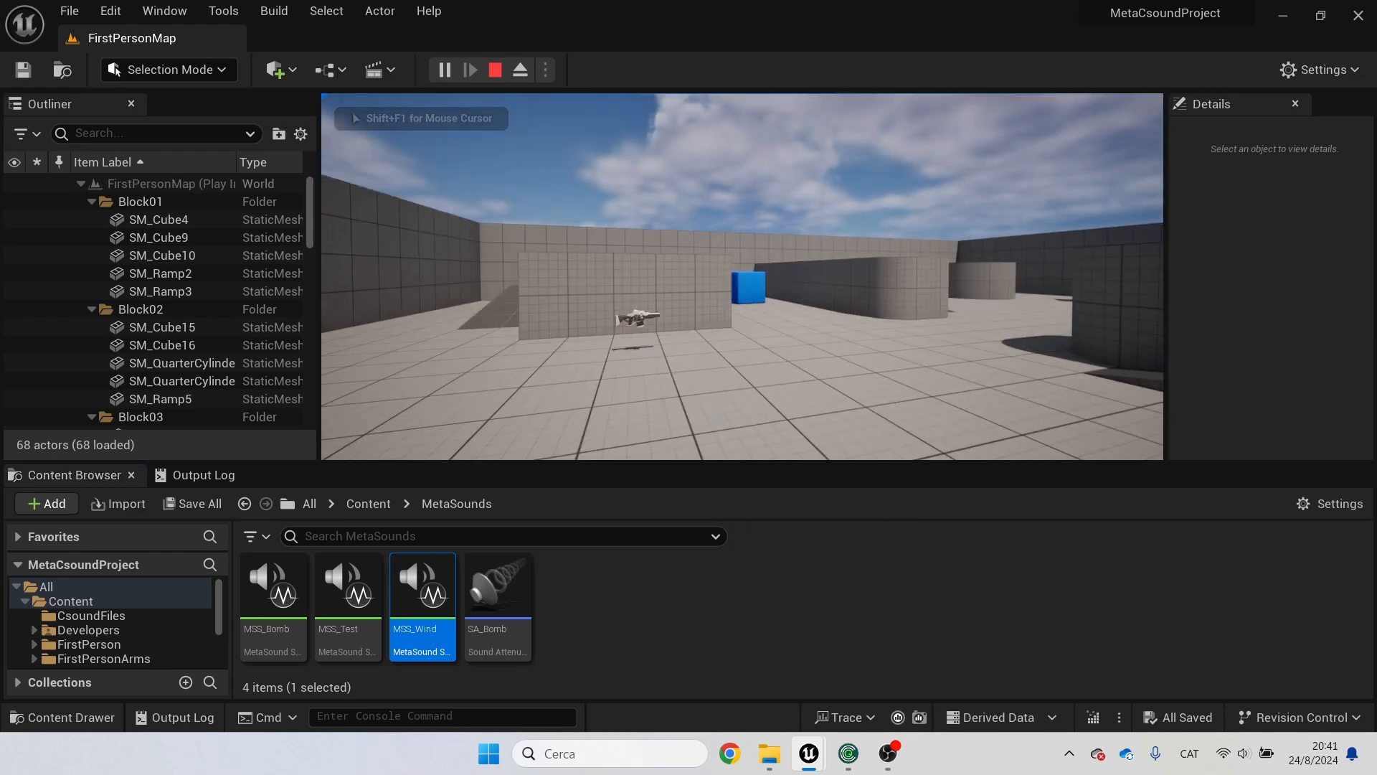
pyautogui.press('w')
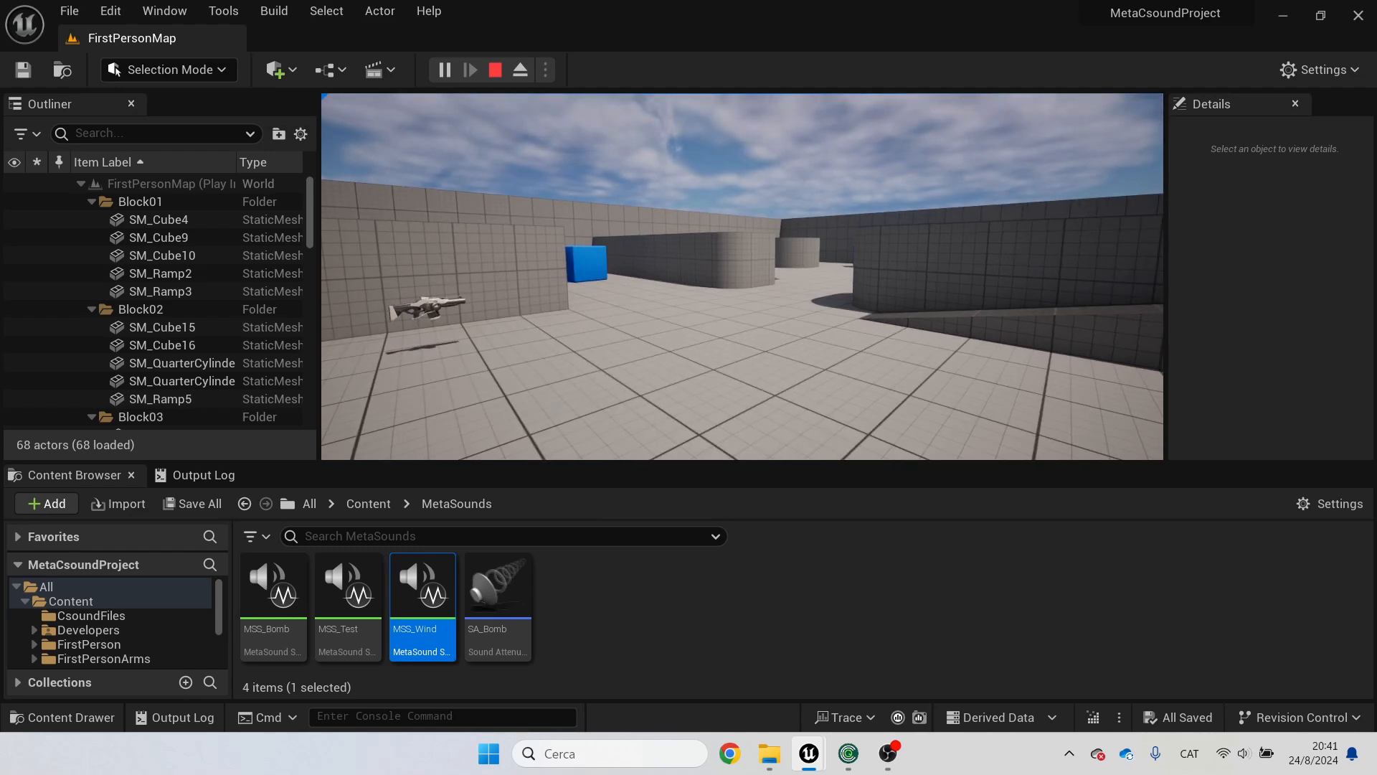
pyautogui.press('w')
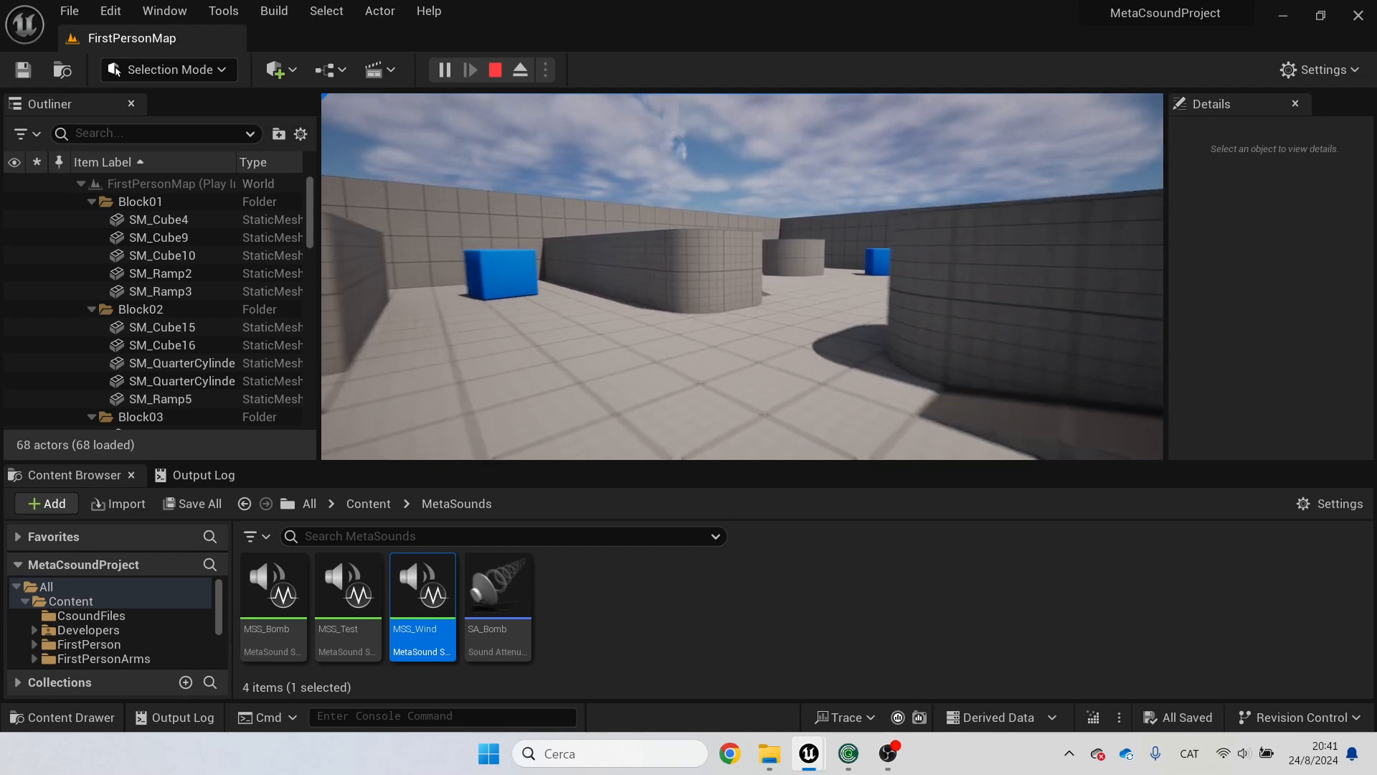
pyautogui.press('w')
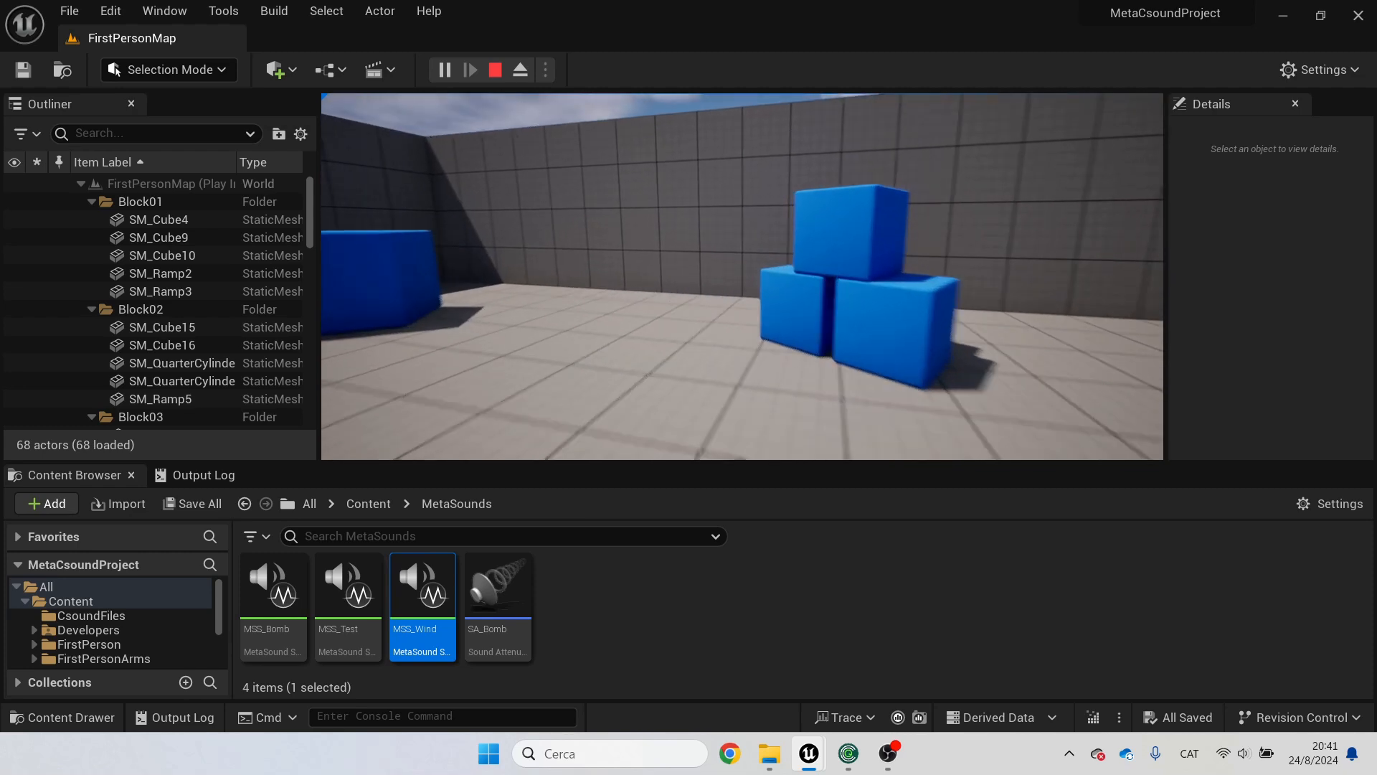
pyautogui.press('w')
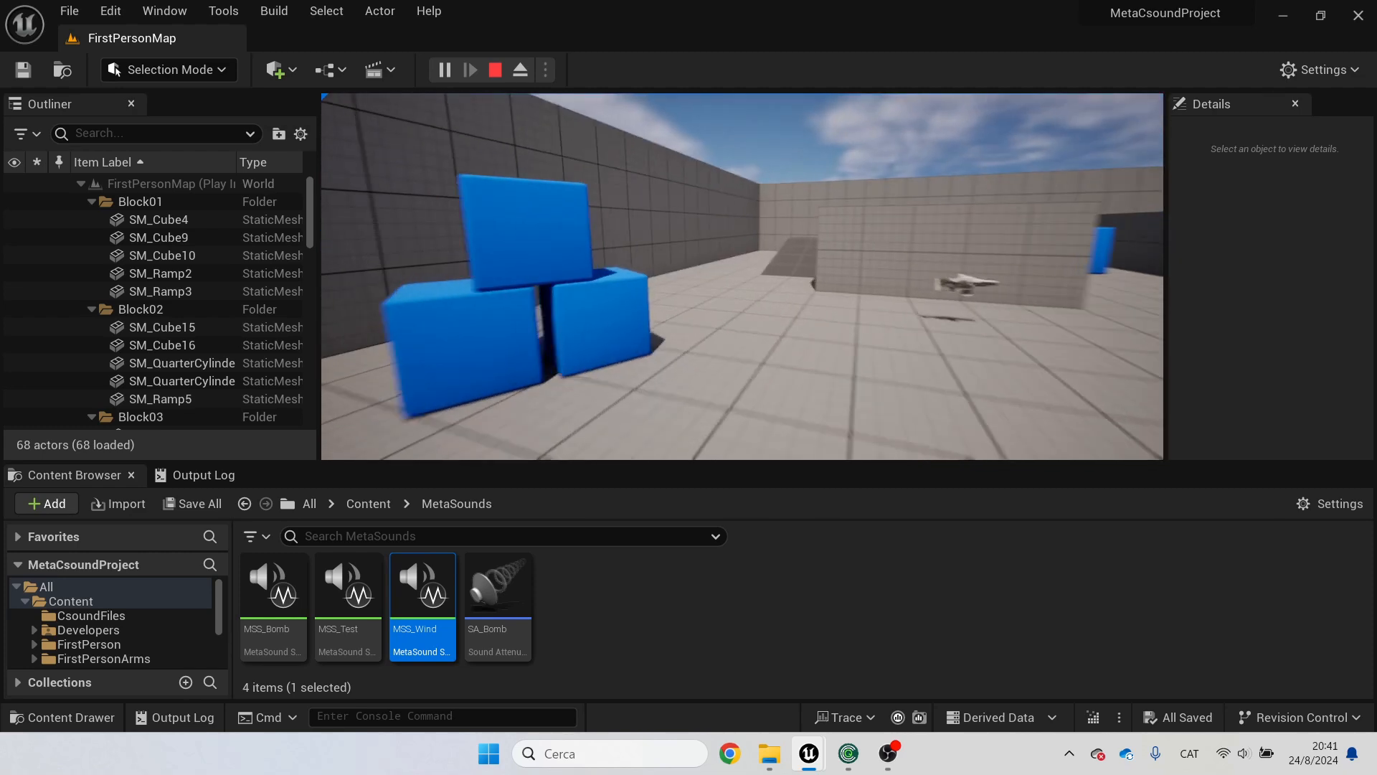
pyautogui.press('w')
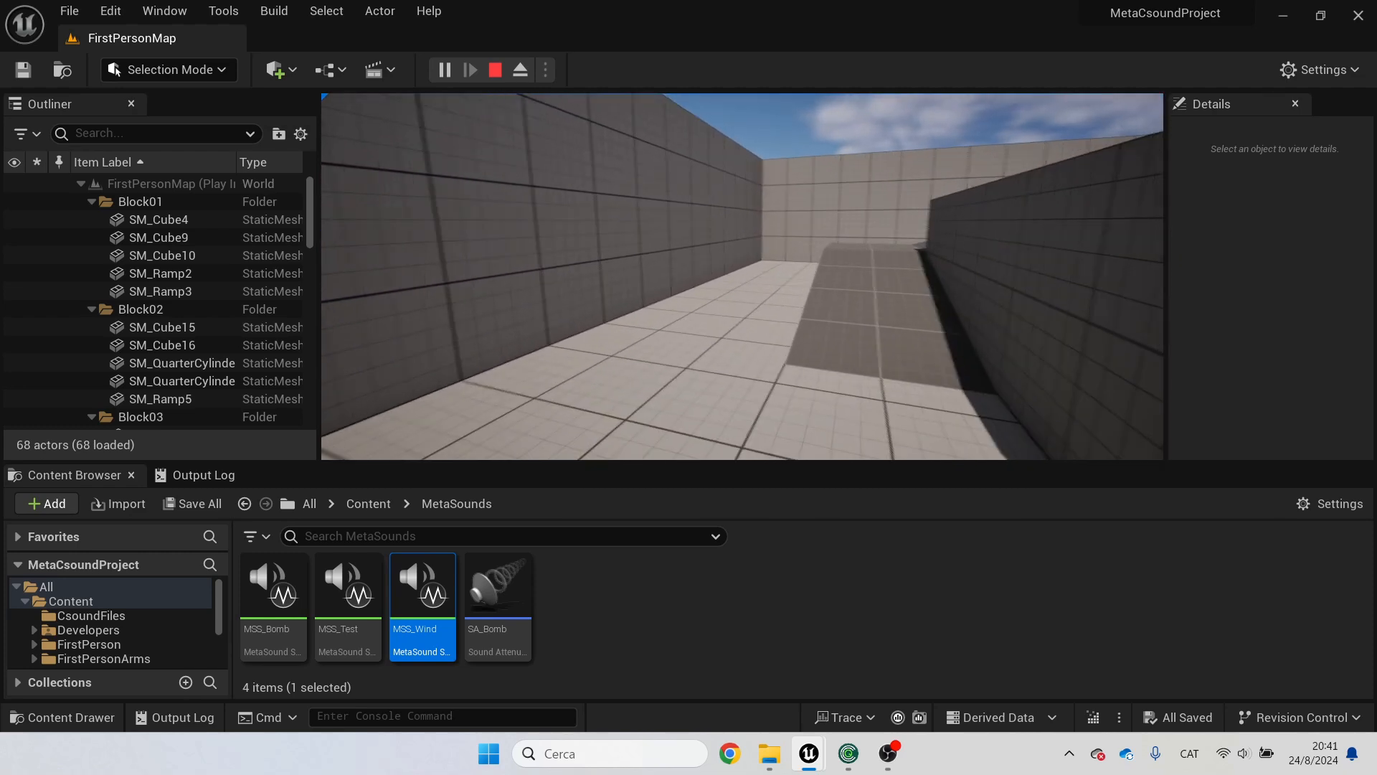
pyautogui.press('w')
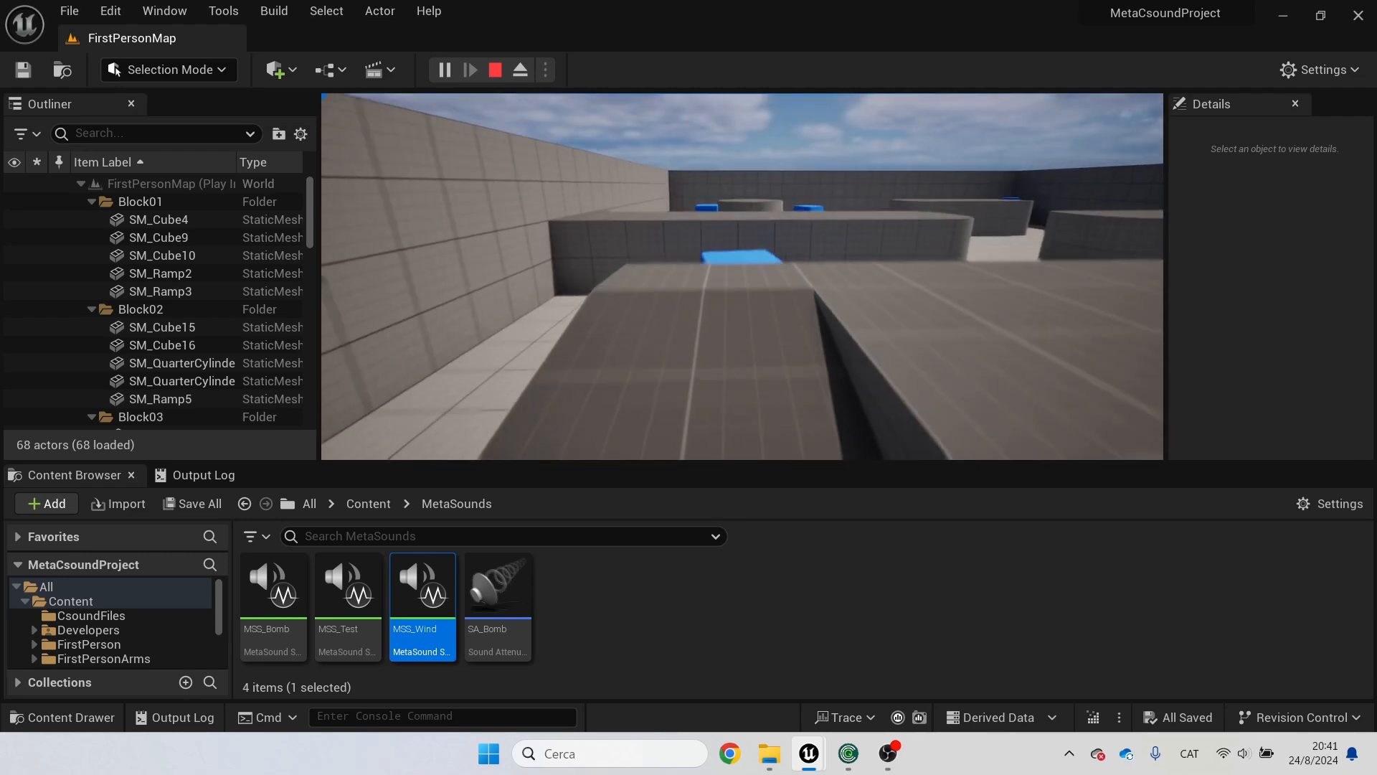
pyautogui.press('w')
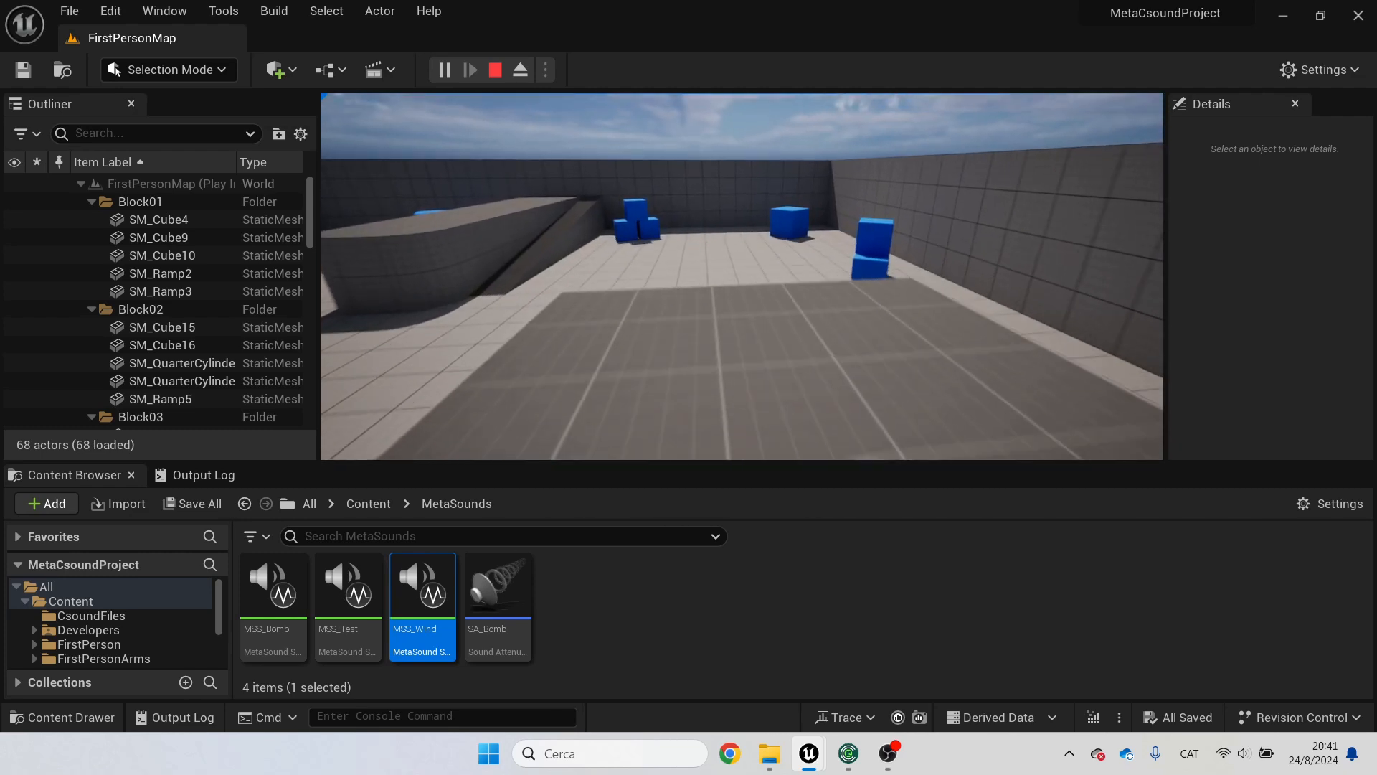
pyautogui.press('w')
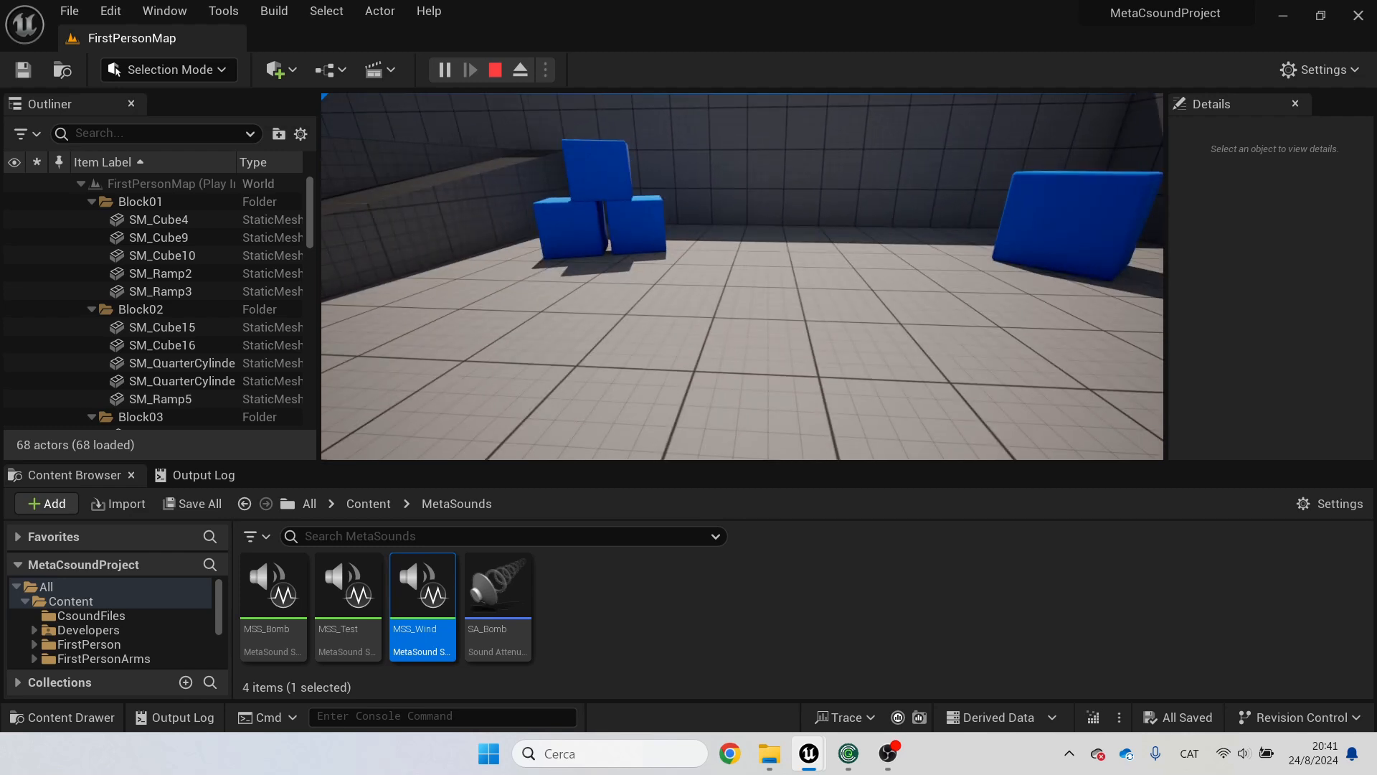
pyautogui.press('Escape')
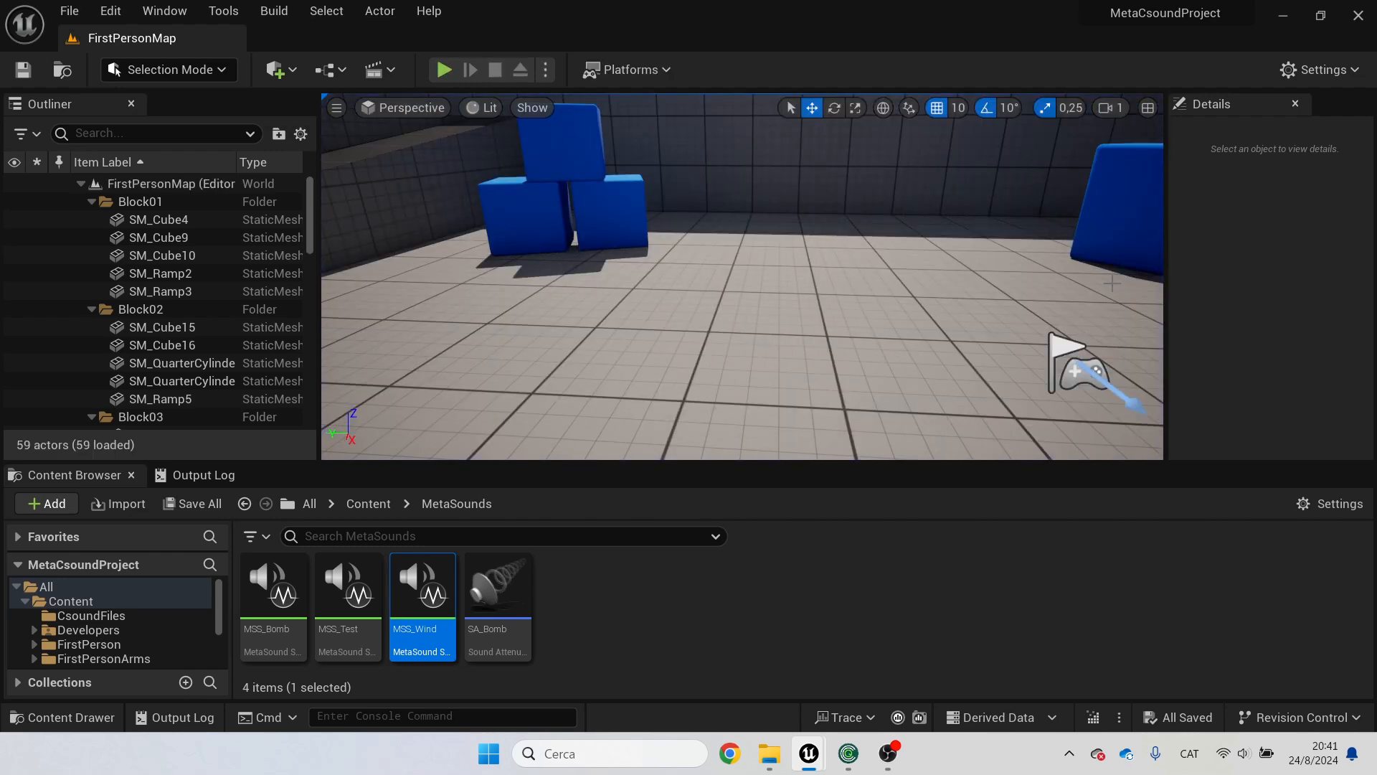